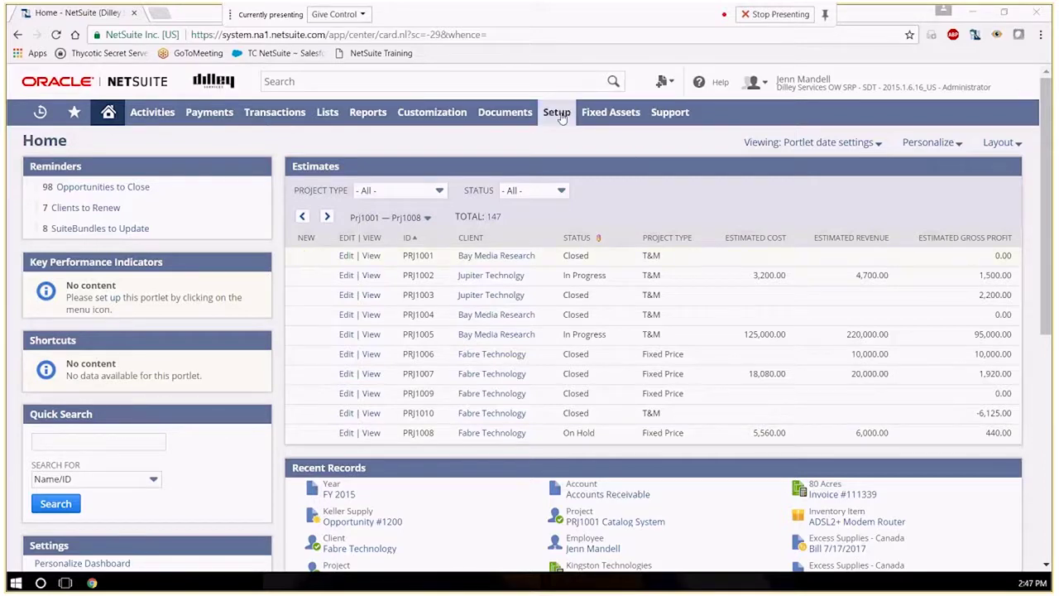
Go to Manage Accounting Periods through the Setup > Accounting menu
mouse_move(556, 111)
mouse_move(577, 195)
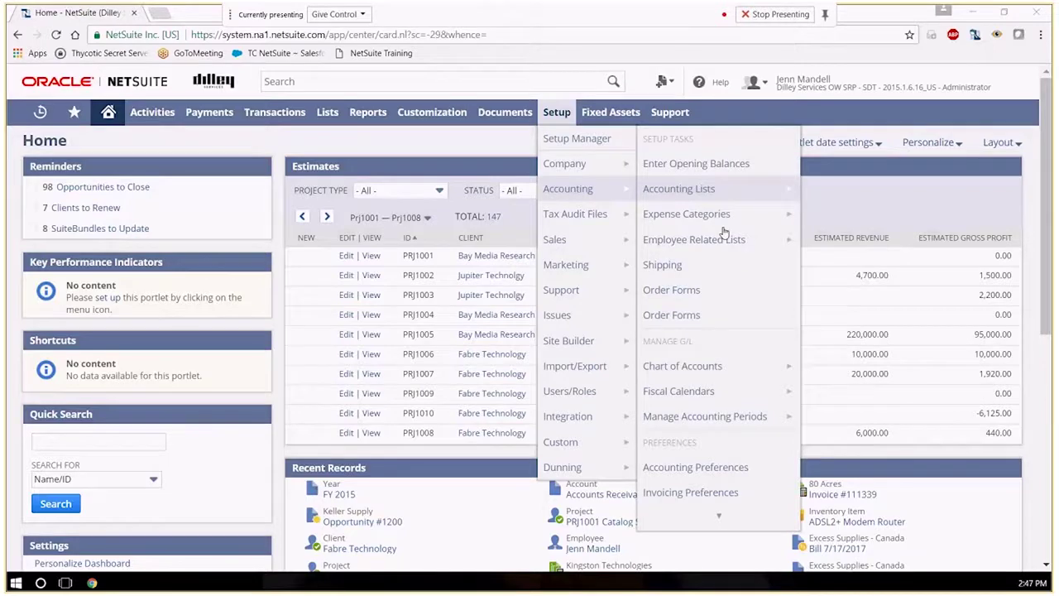
left_click(705, 416)
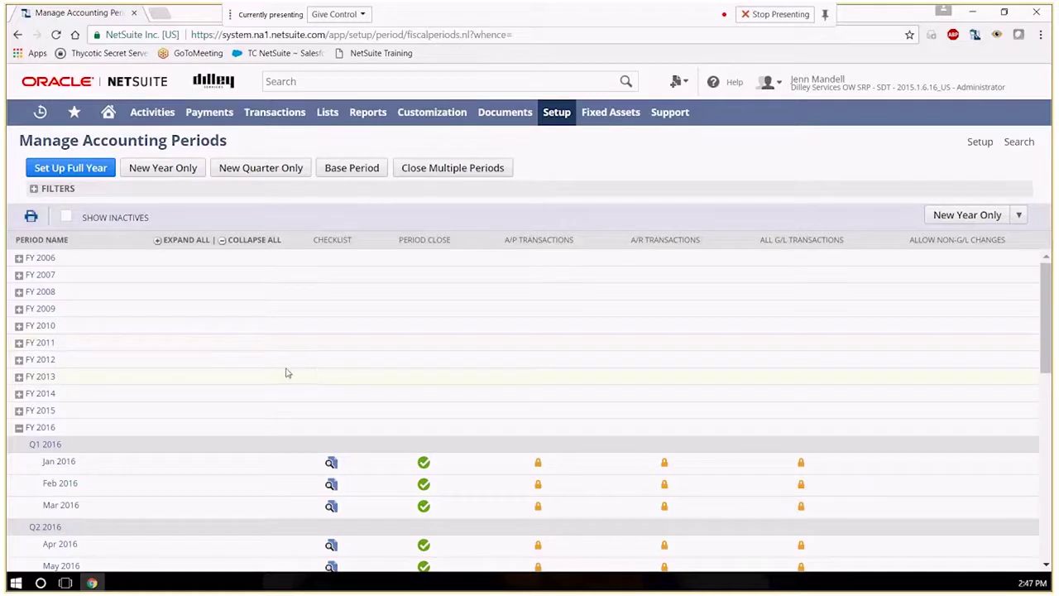
Expand and collapse FY 2015, scroll to FY 2017, and bring up the Jun 2017 close checklist
scroll(286, 371, "down", 7)
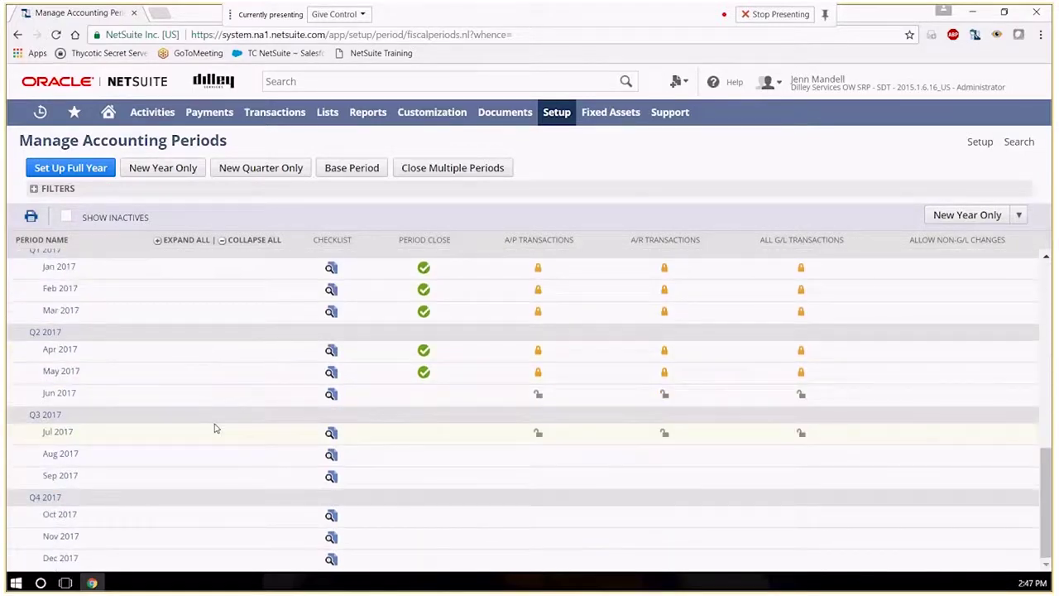
scroll(202, 425, "up", 7)
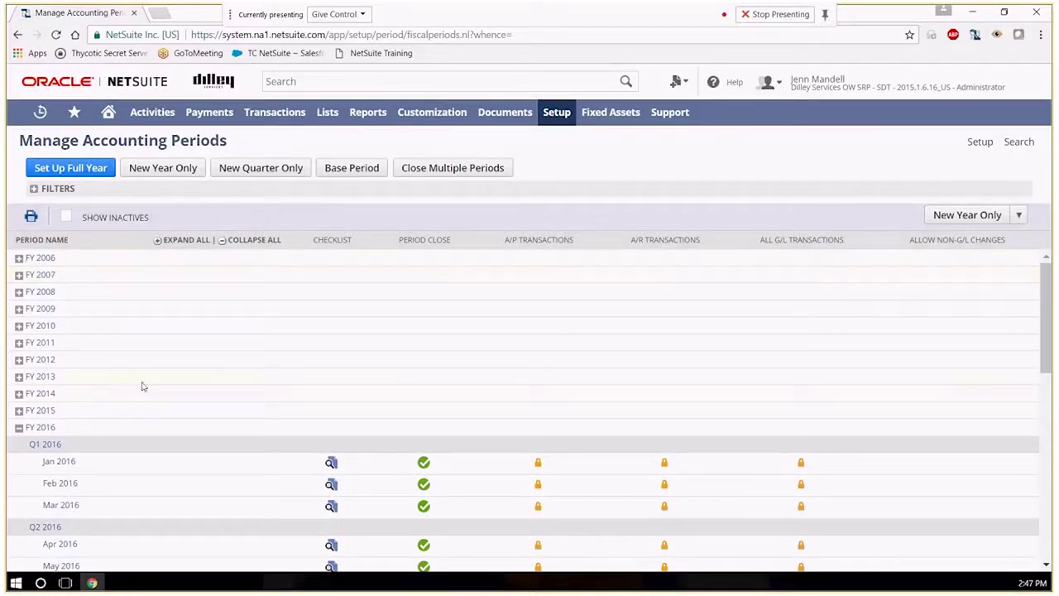
left_click(18, 412)
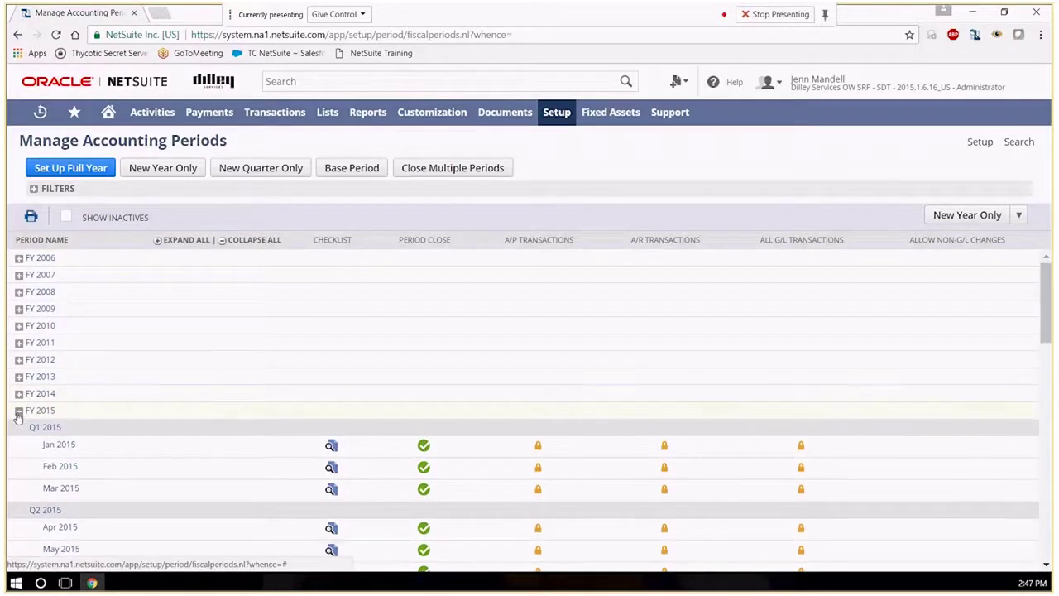
left_click(18, 411)
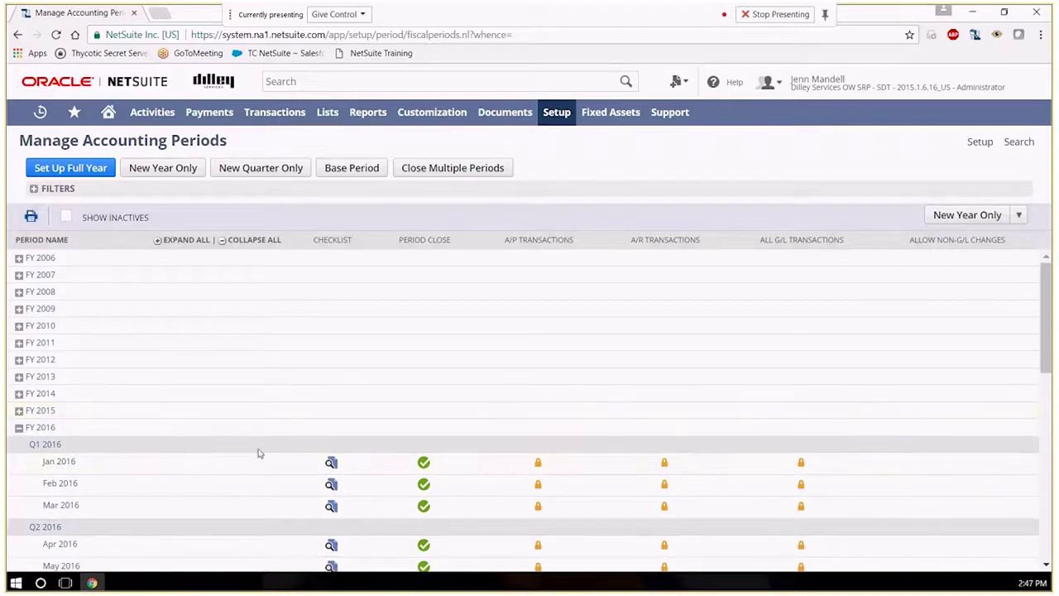
scroll(220, 469, "down", 7)
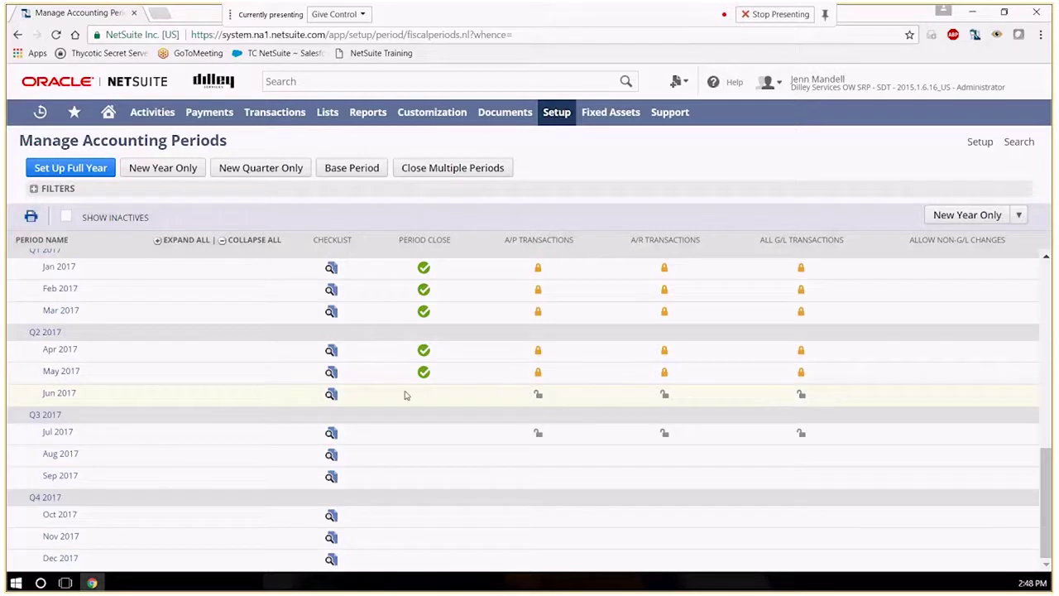
left_click(331, 395)
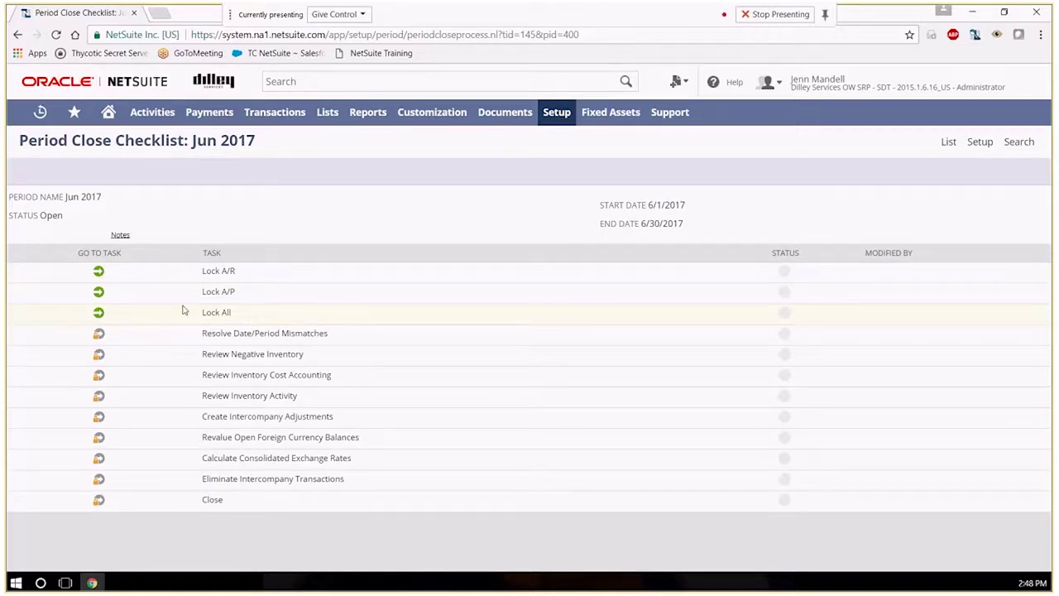
Lock A/P for Jun 2017 for all subsidiaries and submit
left_click(98, 291)
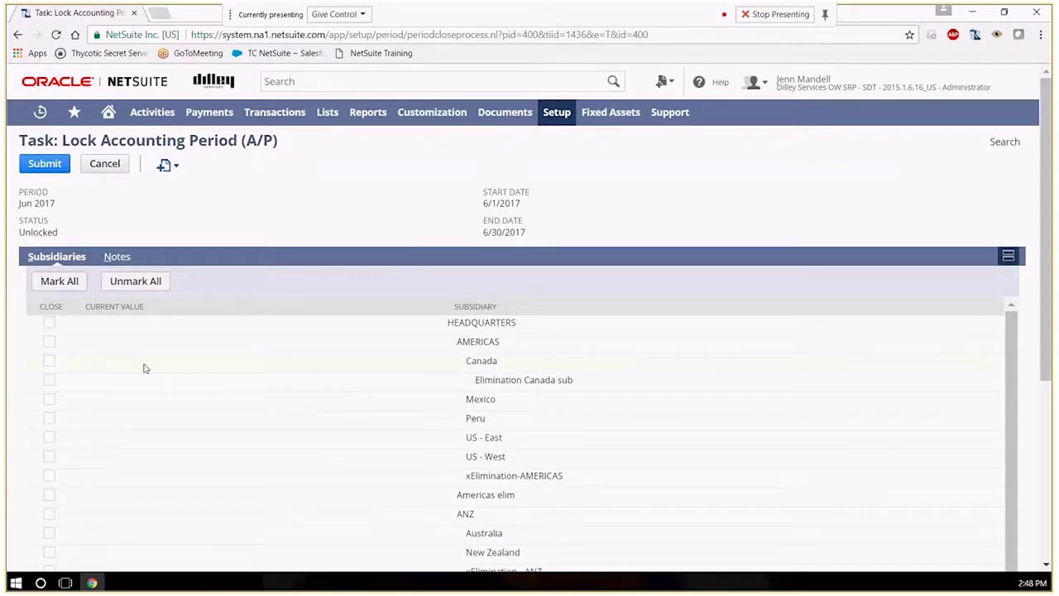
scroll(329, 391, "down", 3)
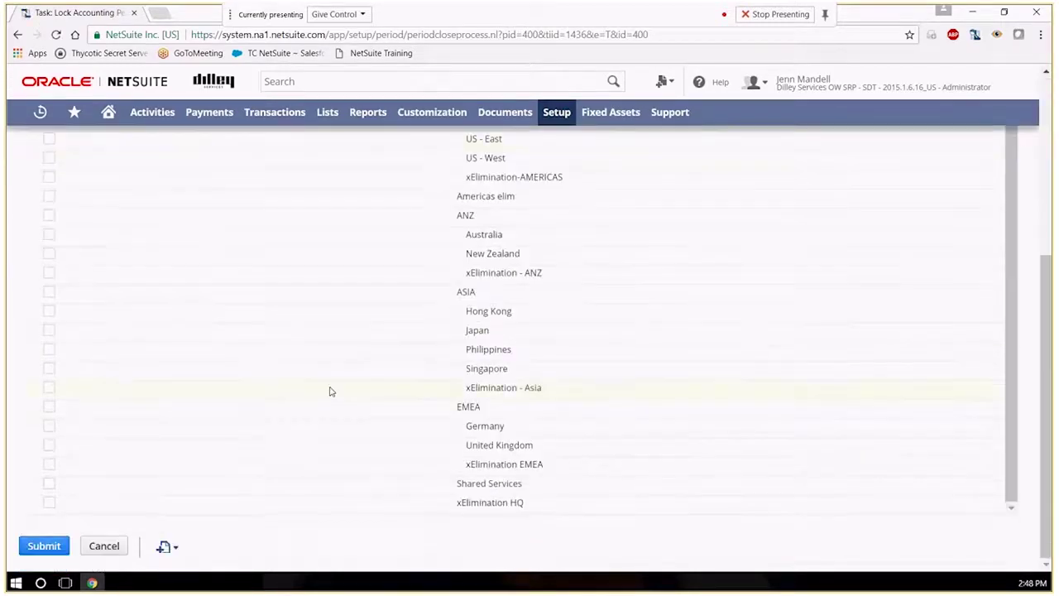
scroll(160, 304, "up", 1)
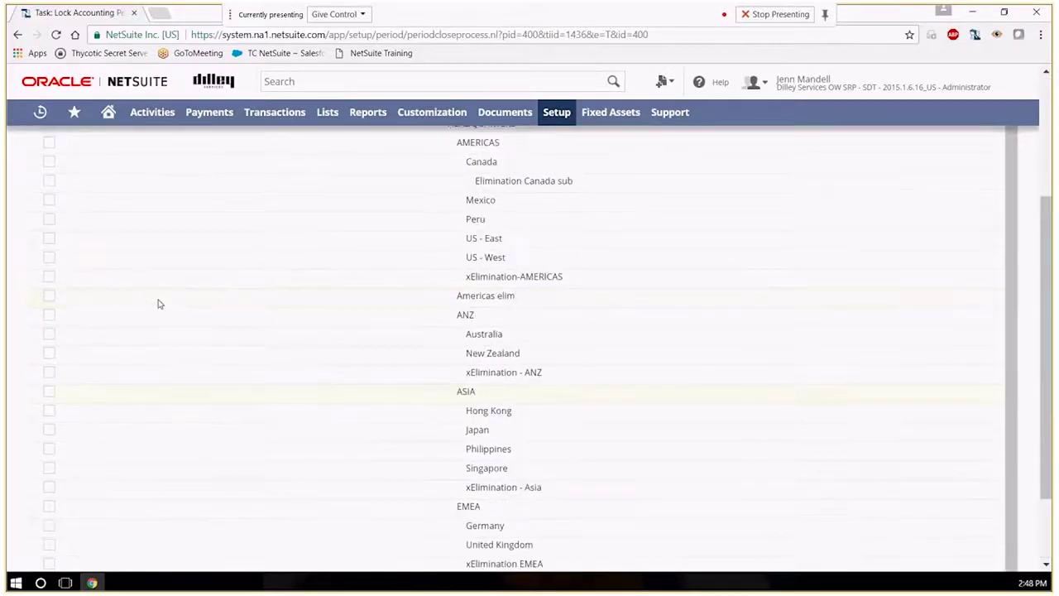
scroll(160, 304, "up", 3)
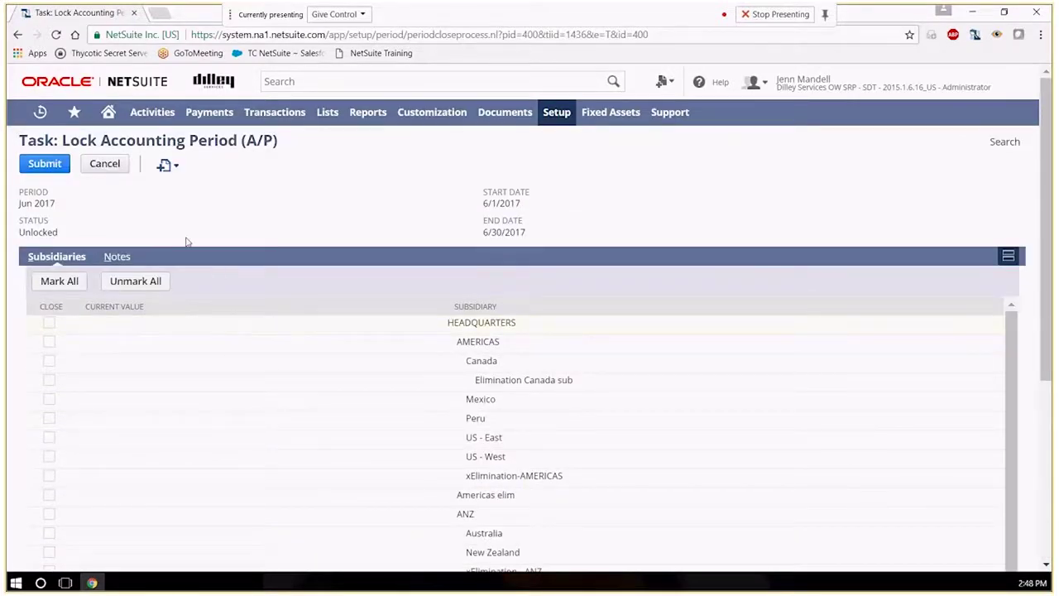
left_click(50, 325)
left_click(49, 380)
left_click(61, 283)
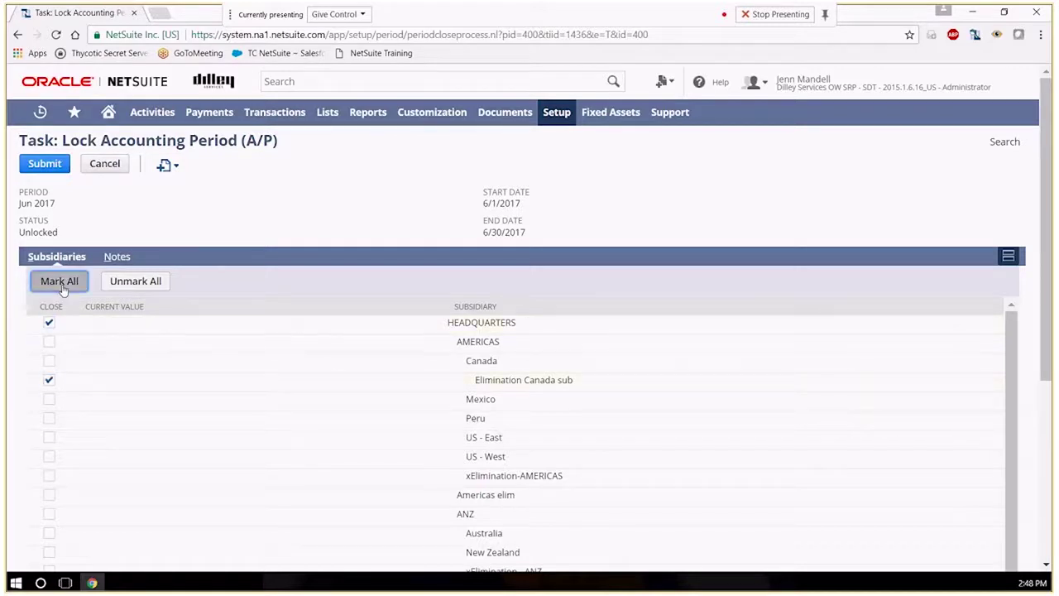
left_click(44, 163)
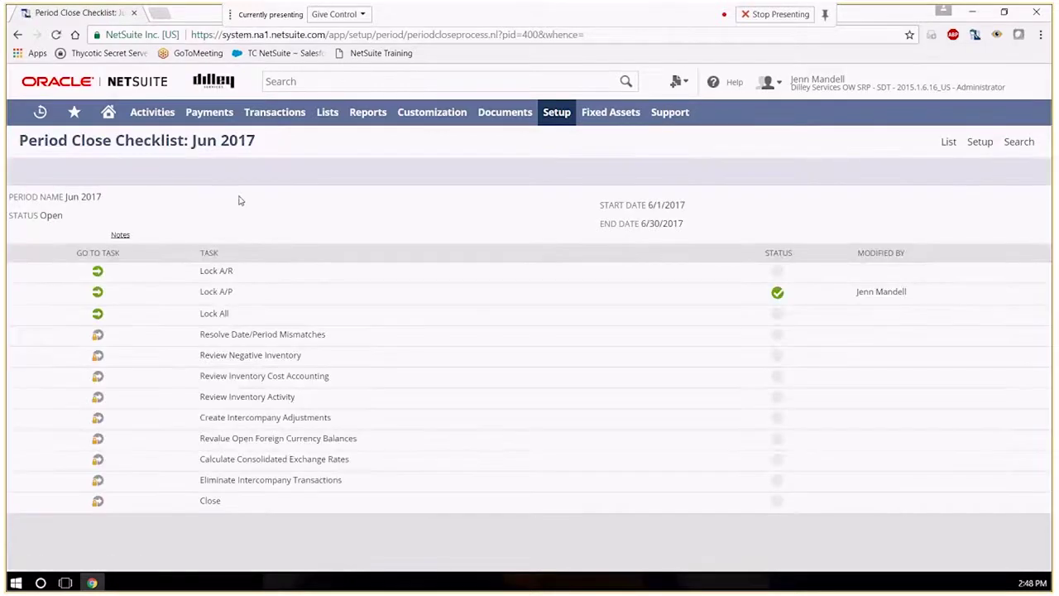
Complete Lock All for Jun 2017 across every subsidiary and submit
left_click(99, 314)
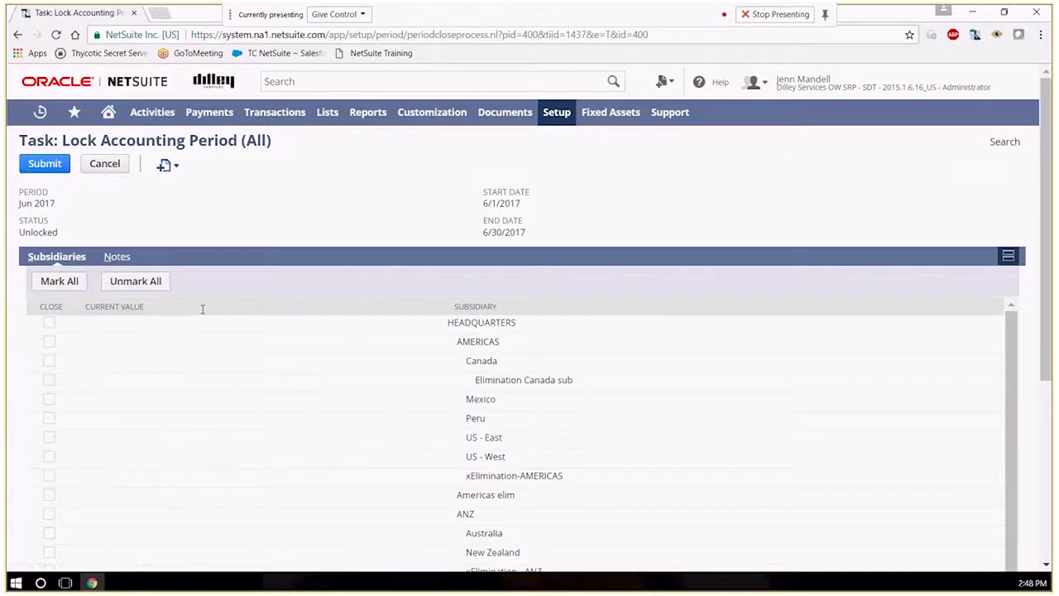
left_click(68, 287)
left_click(47, 167)
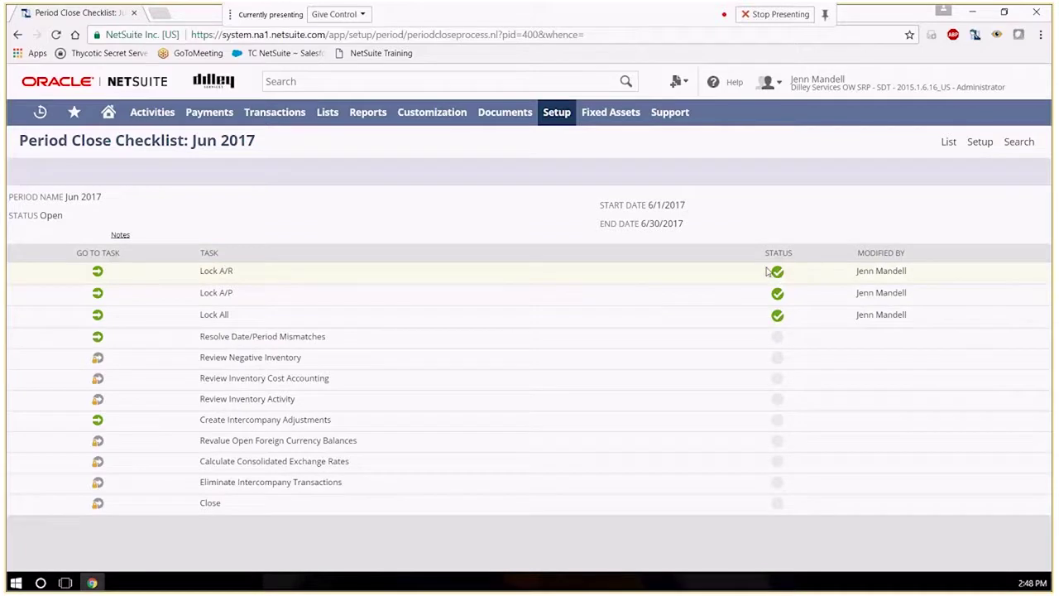
mouse_move(773, 276)
left_click(98, 339)
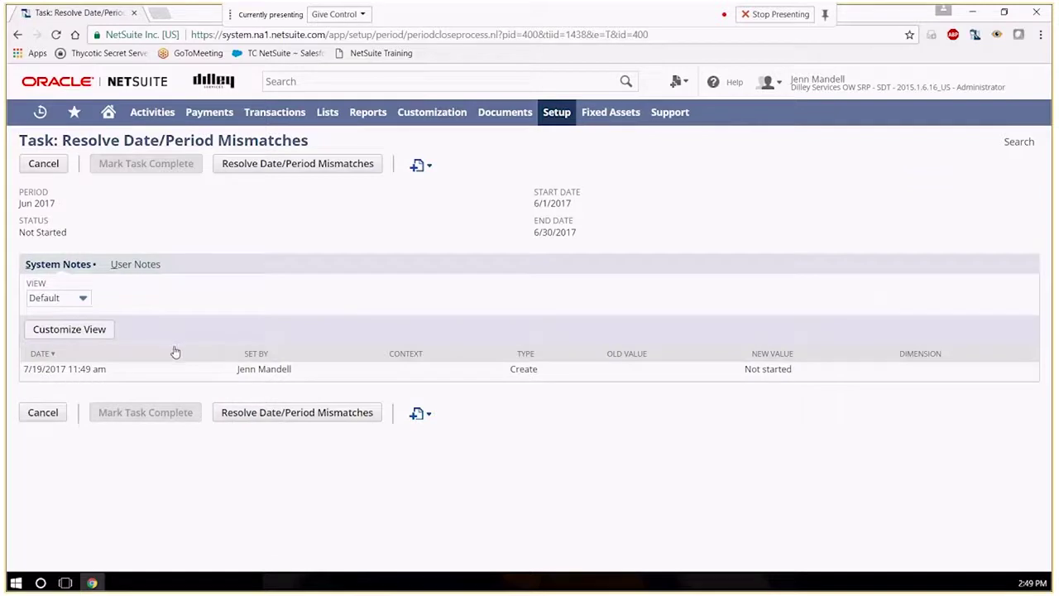
Check Jun 2017 for date/period mismatches, find none, and mark that task complete
left_click(279, 164)
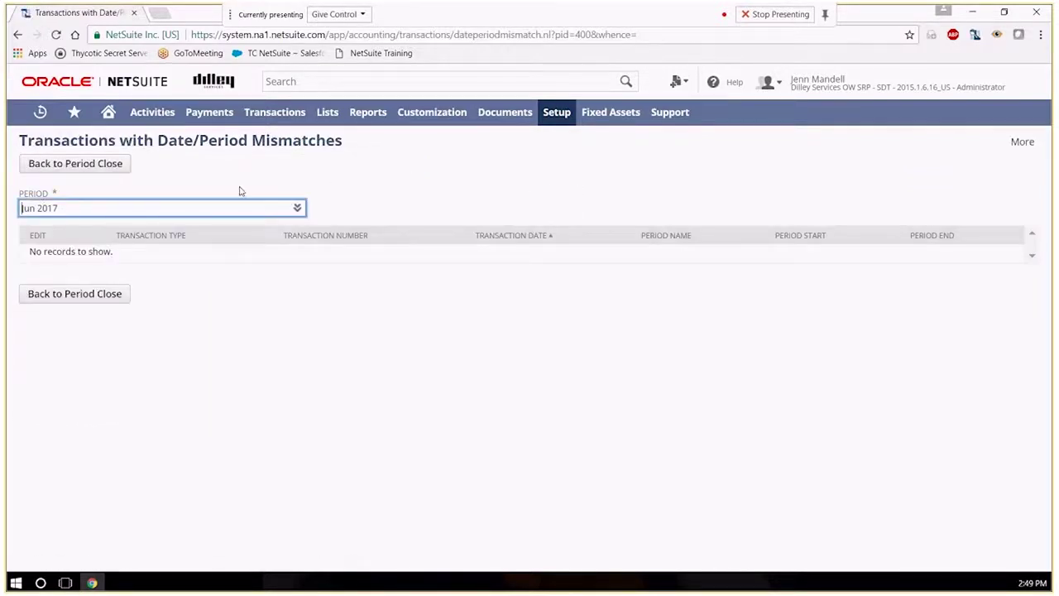
left_click(101, 170)
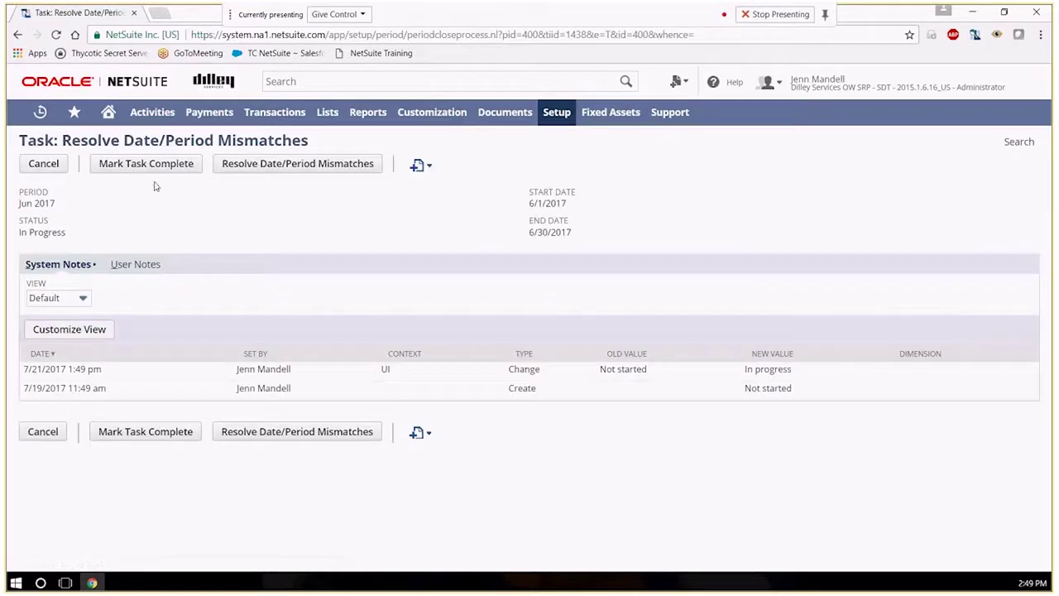
left_click(154, 164)
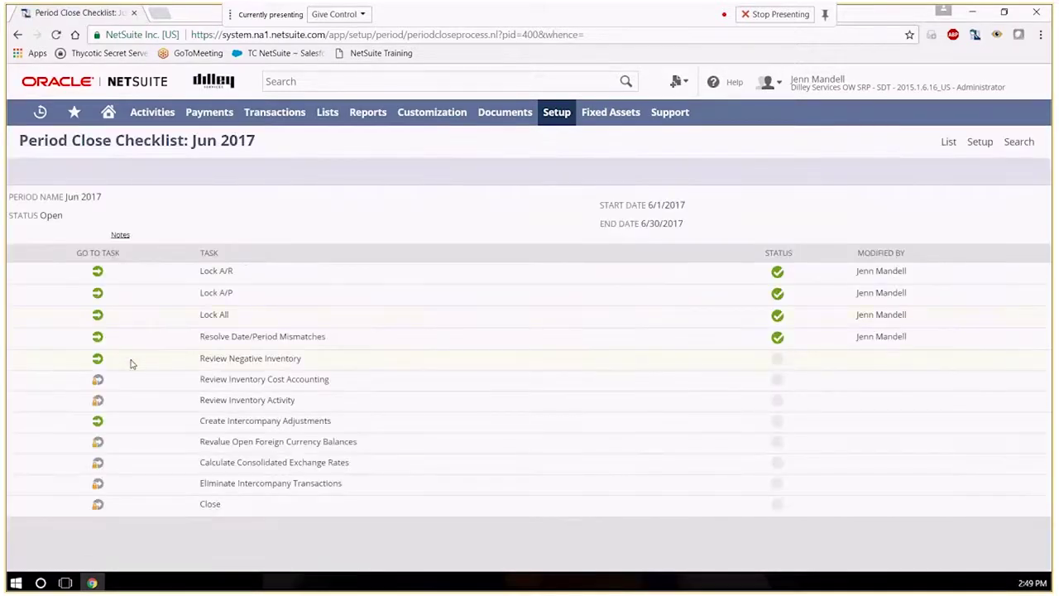
Review the negative inventory list as of 6/30/2017 and return to the checklist
left_click(101, 363)
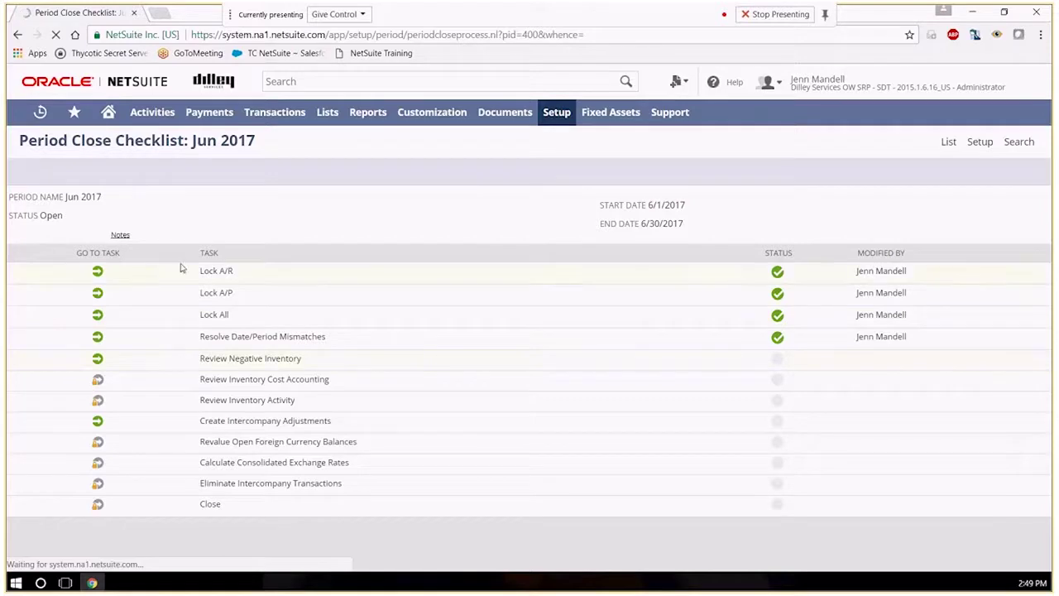
left_click(263, 171)
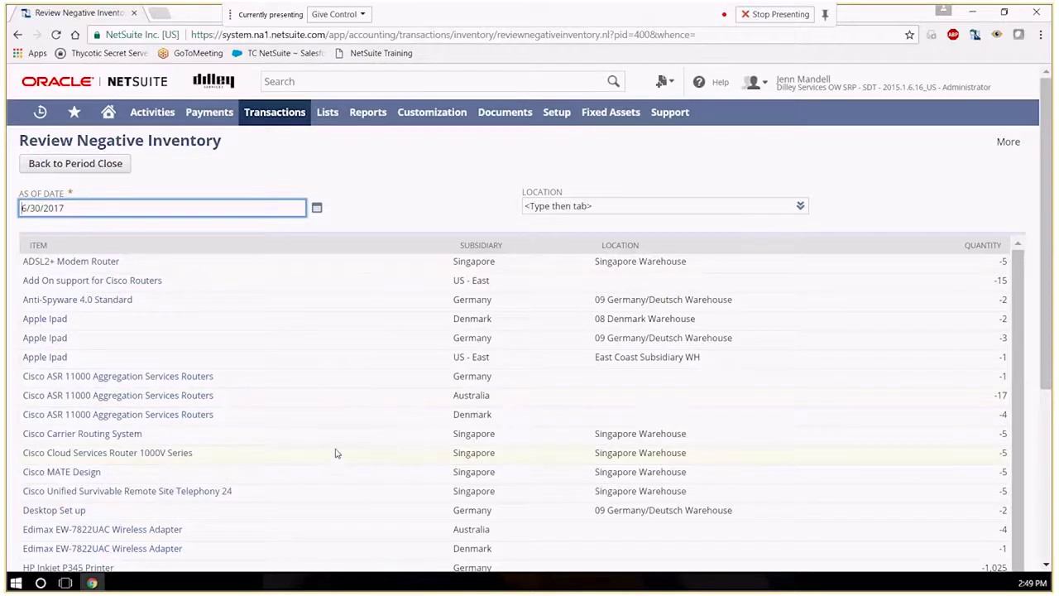
scroll(336, 450, "down", 3)
scroll(336, 449, "down", 1)
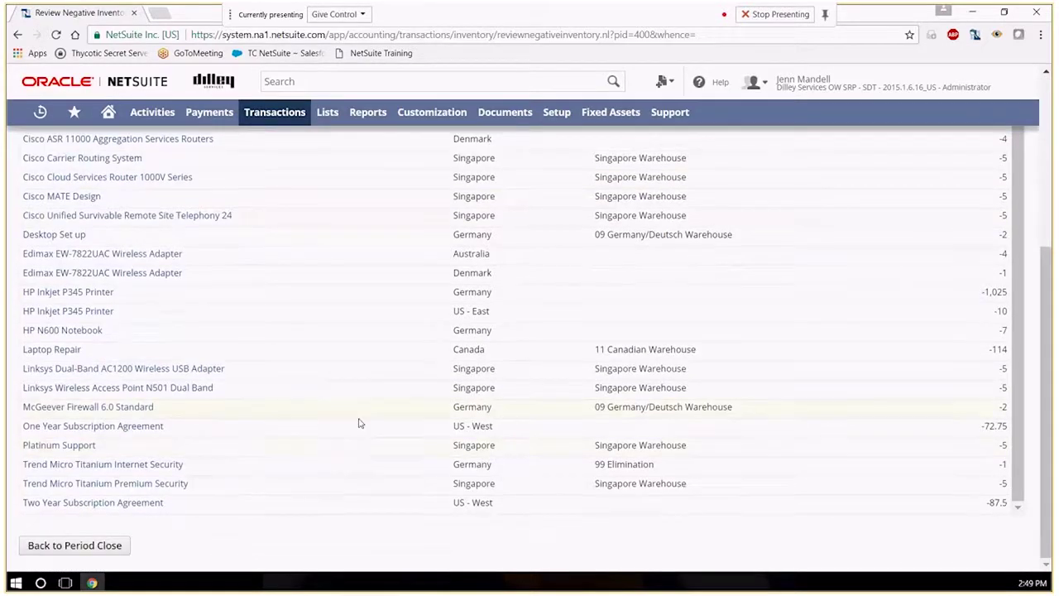
scroll(359, 423, "up", 4)
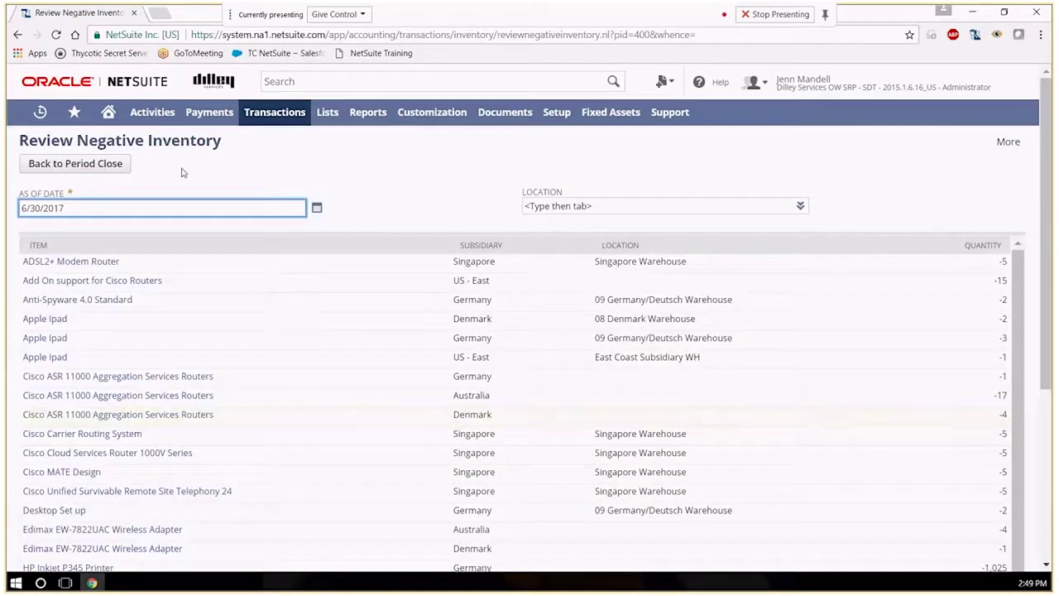
left_click(71, 166)
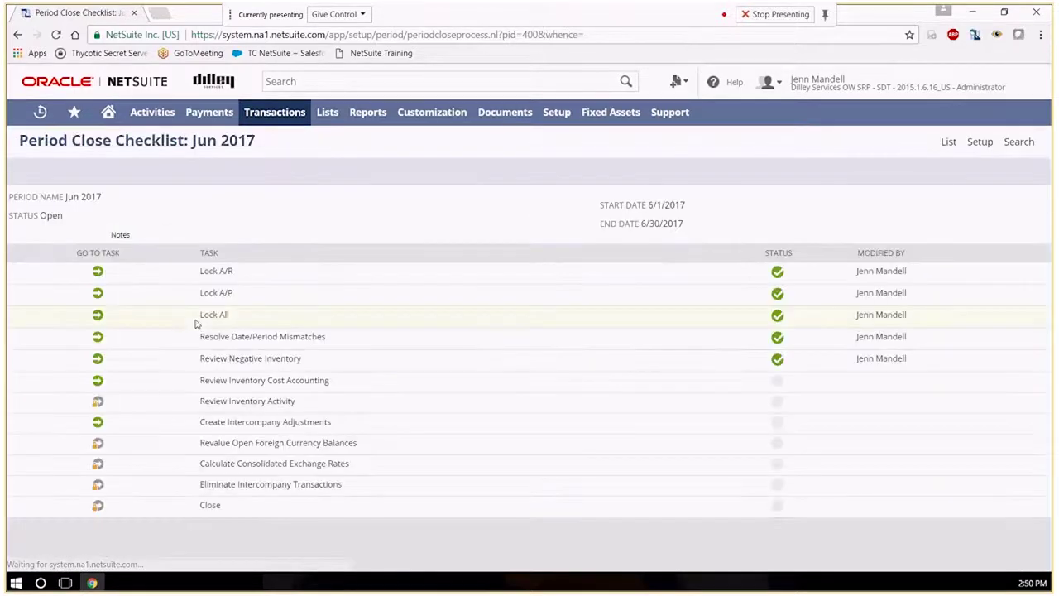
left_click(98, 381)
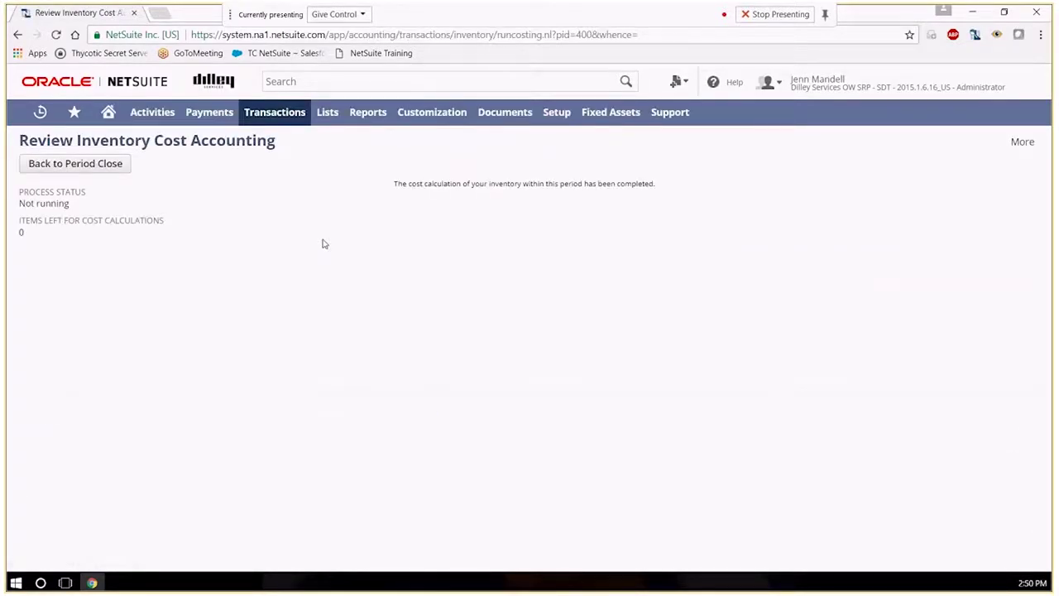
Finish the cost accounting review, run the inventory activity report, and mark Review Inventory Activity complete
left_click(66, 170)
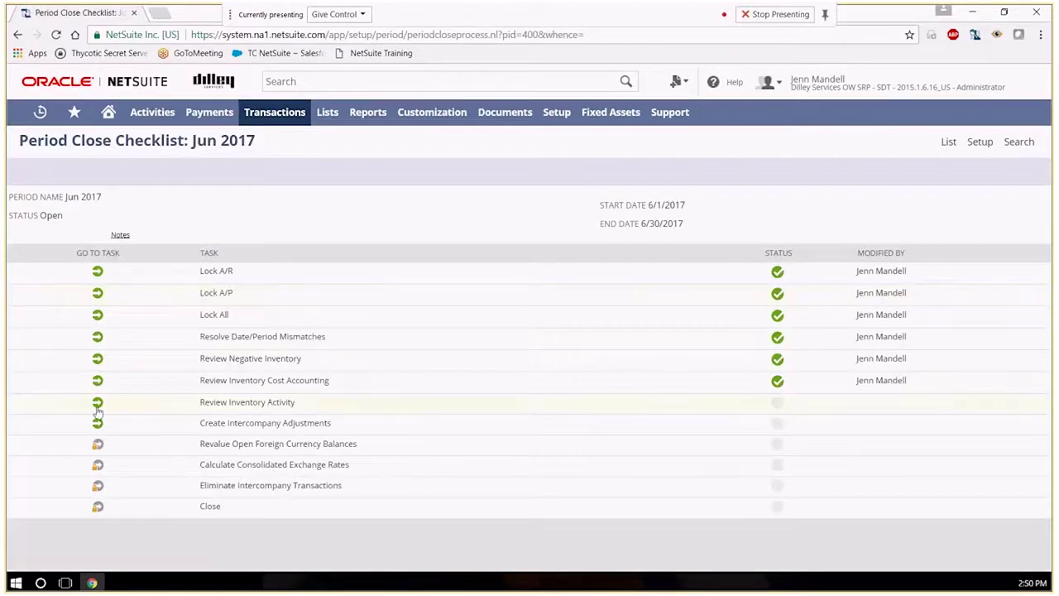
left_click(97, 404)
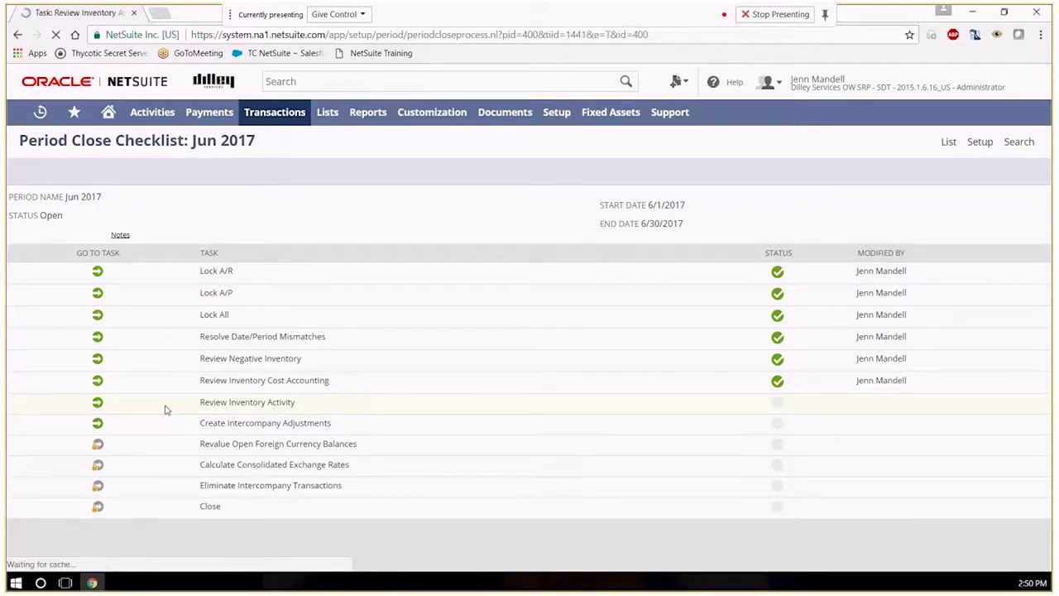
left_click(302, 165)
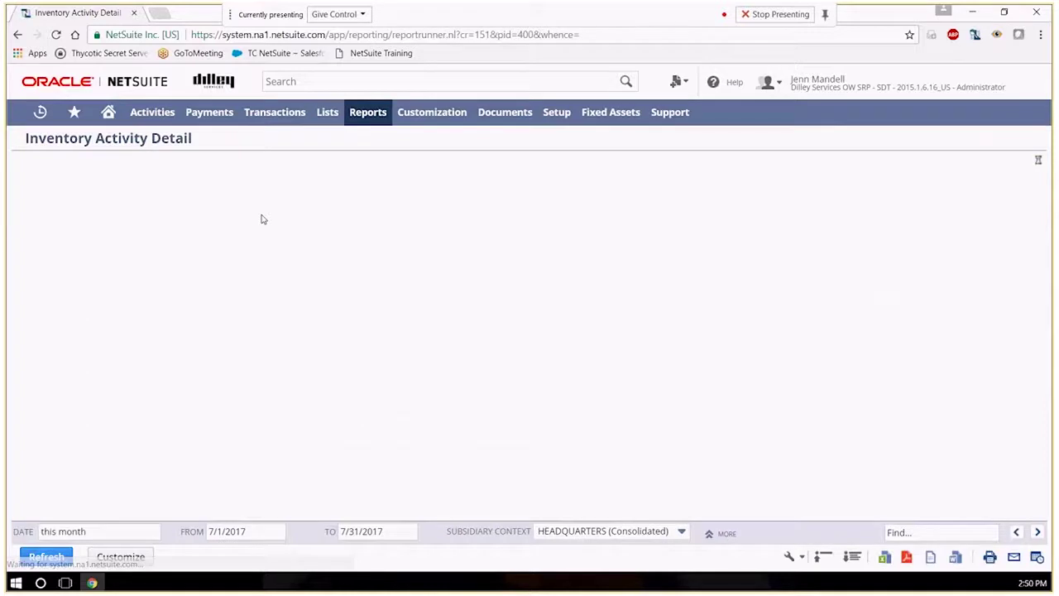
left_click(18, 35)
left_click(170, 169)
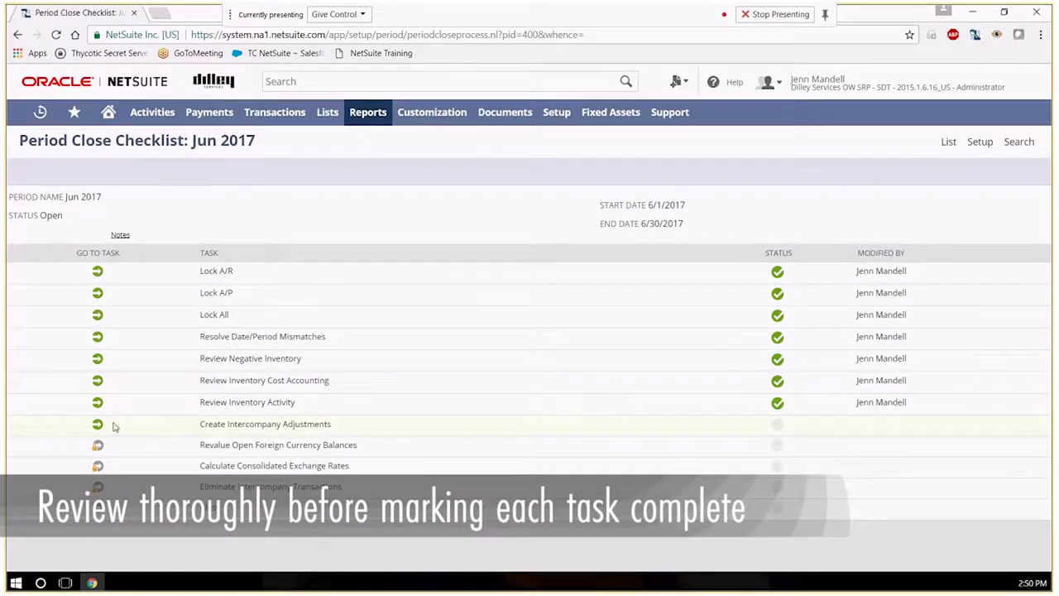
Run intercompany adjustments for expenses and time, then mark Create Intercompany Adjustments complete
left_click(97, 424)
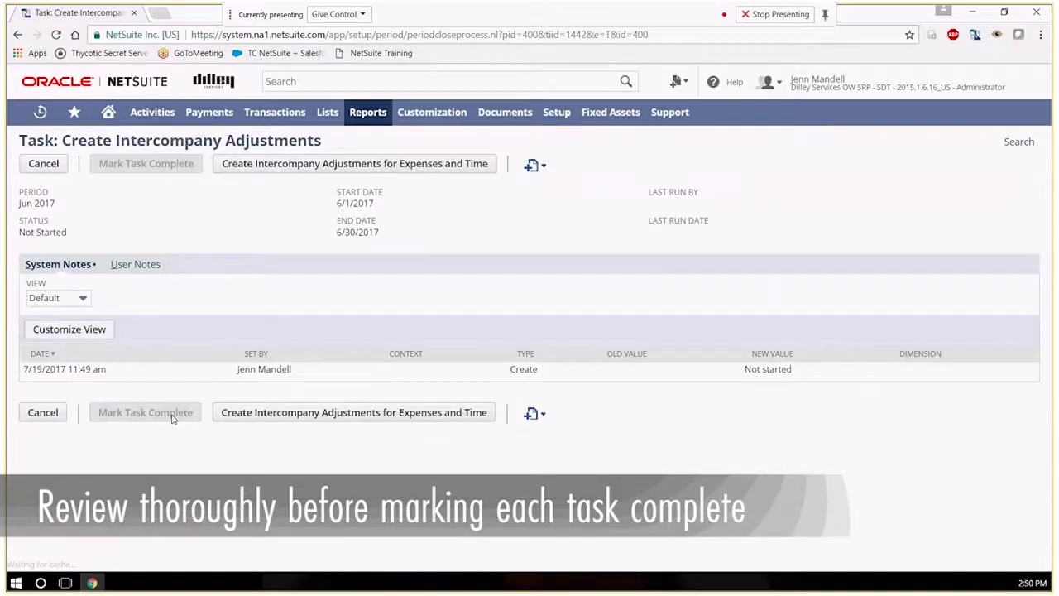
left_click(260, 165)
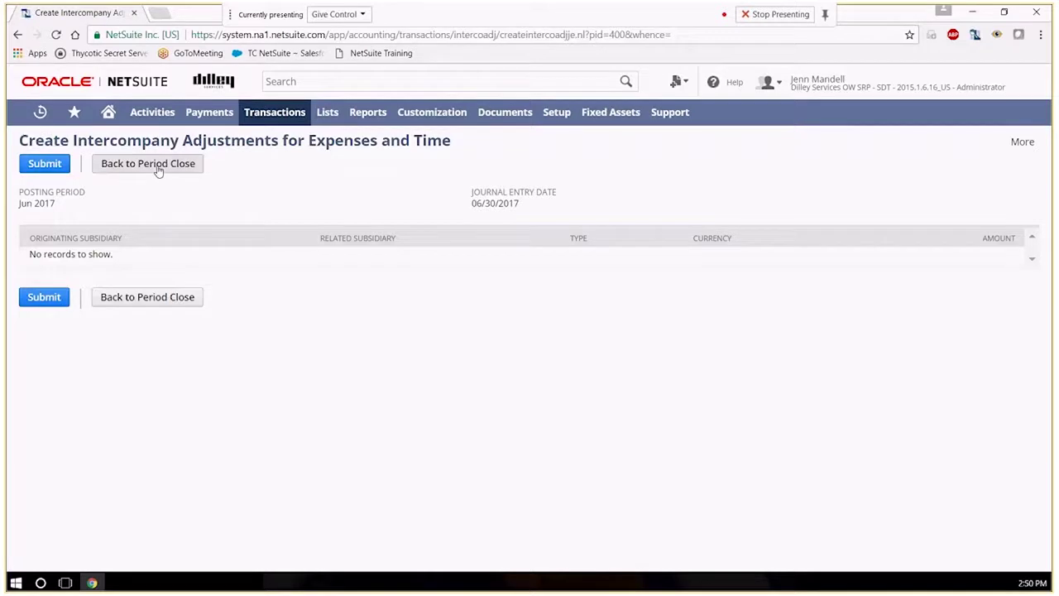
left_click(157, 168)
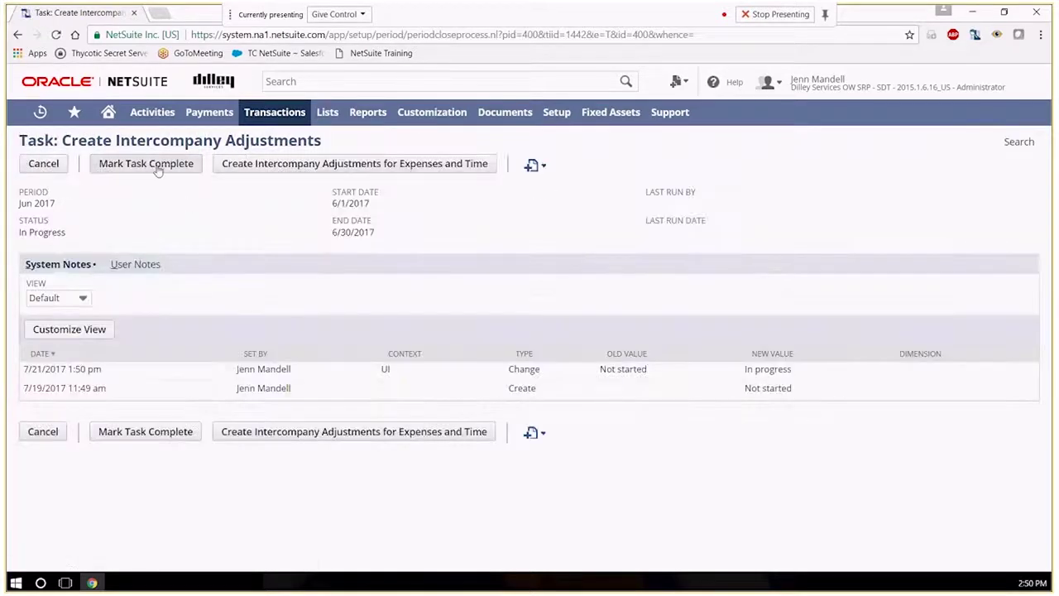
left_click(157, 169)
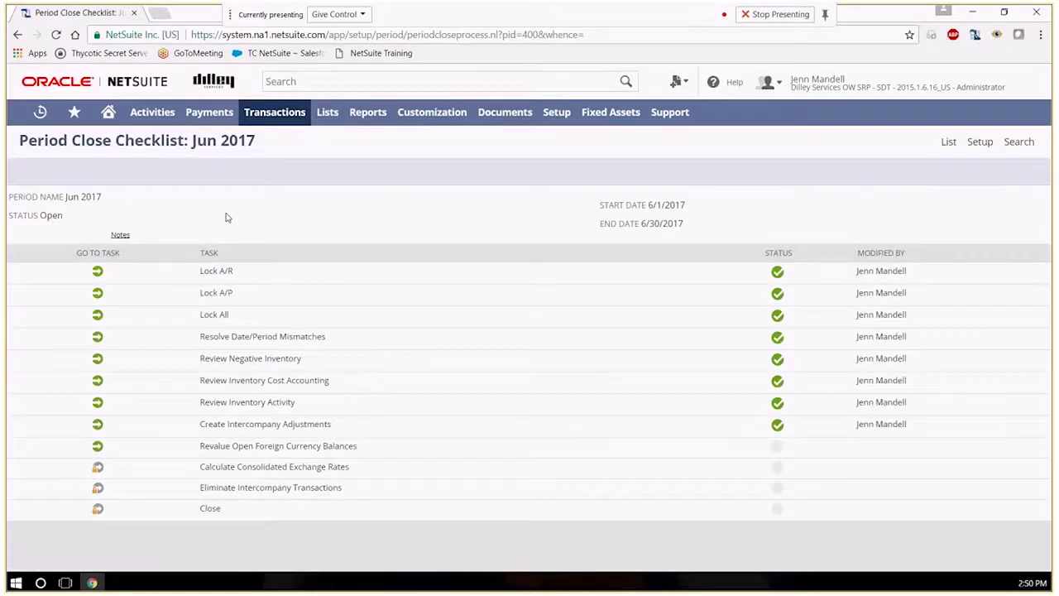
Visit the foreign currency revaluation page and mark Revalue Open Foreign Currency Balances complete
left_click(97, 447)
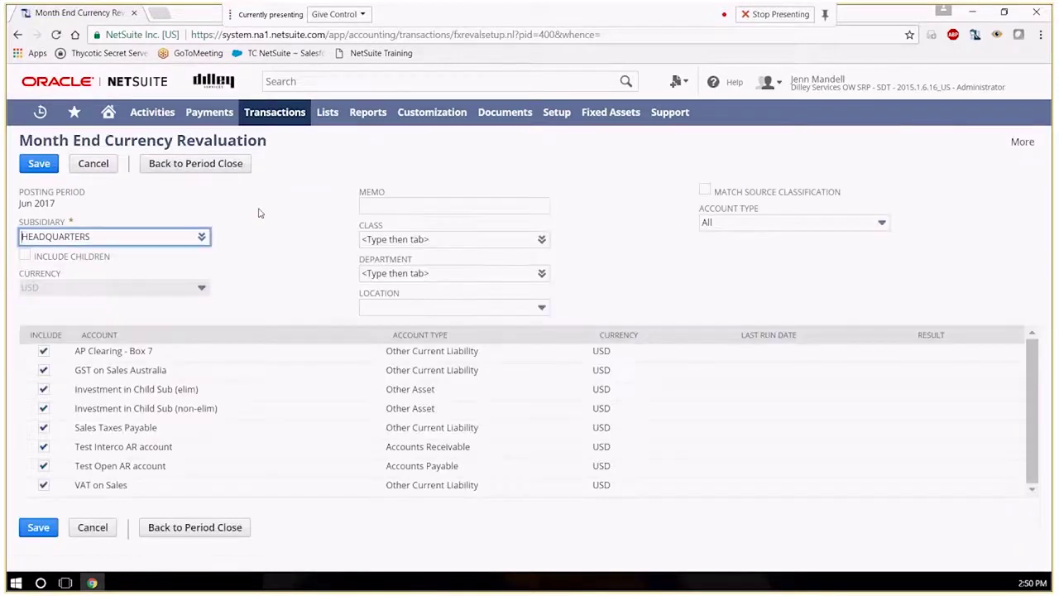
left_click(187, 166)
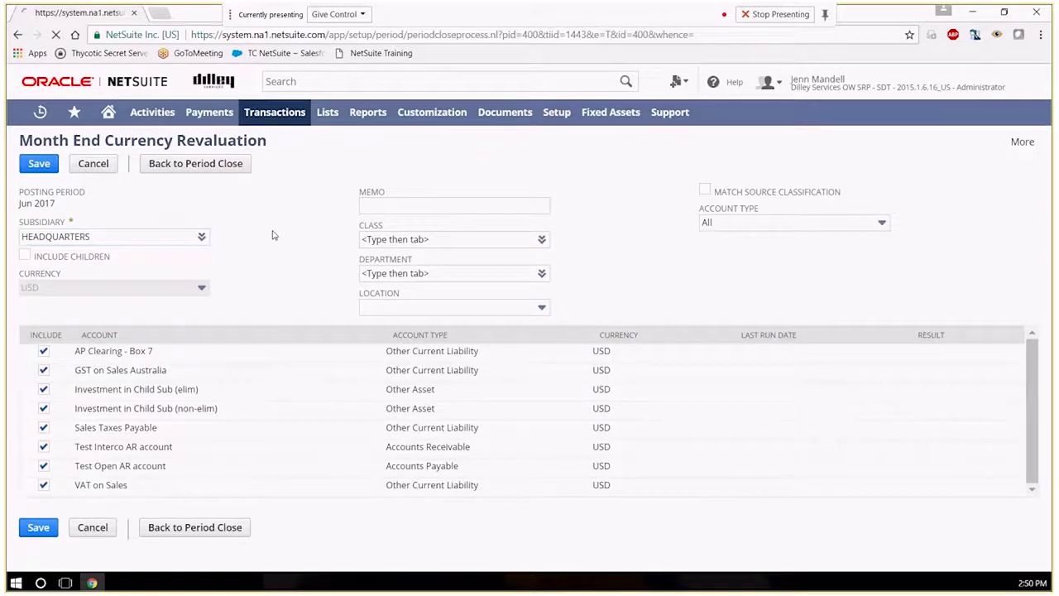
left_click(142, 163)
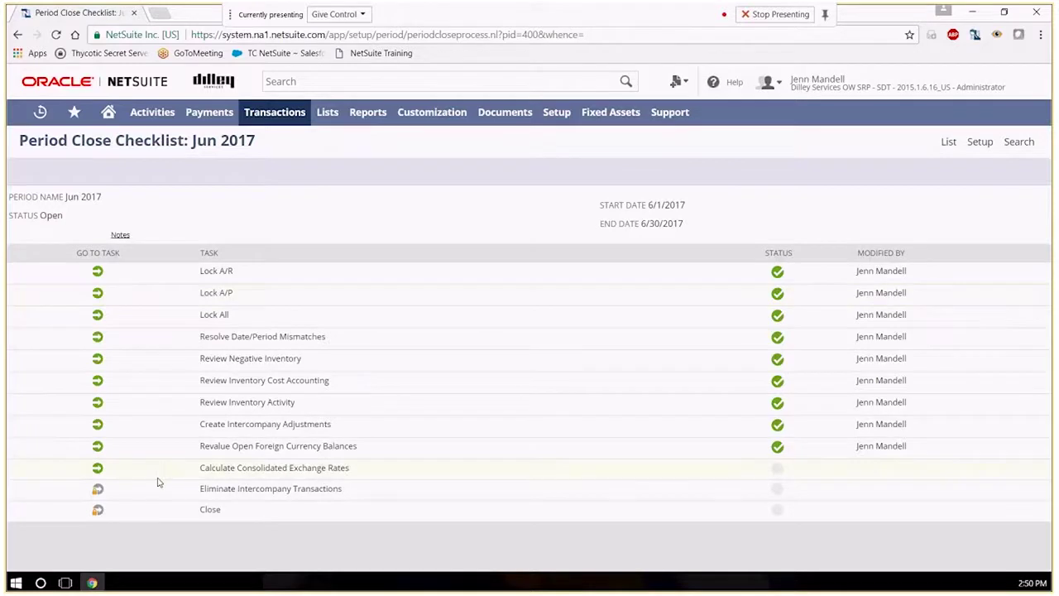
View the Jun 2017 consolidated exchange rates and mark Calculate Consolidated Exchange Rates complete
left_click(100, 471)
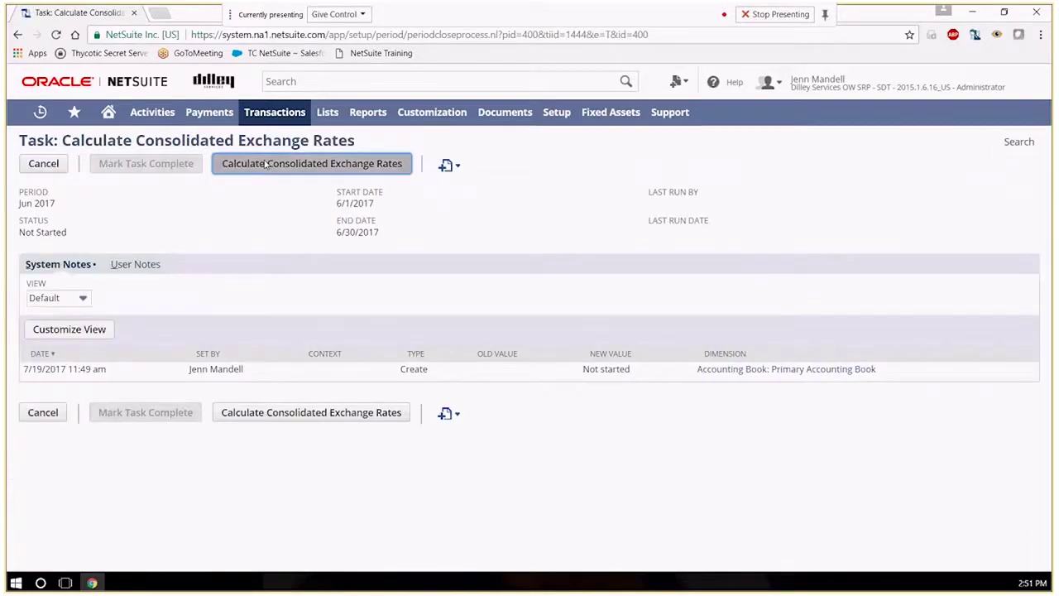
left_click(267, 164)
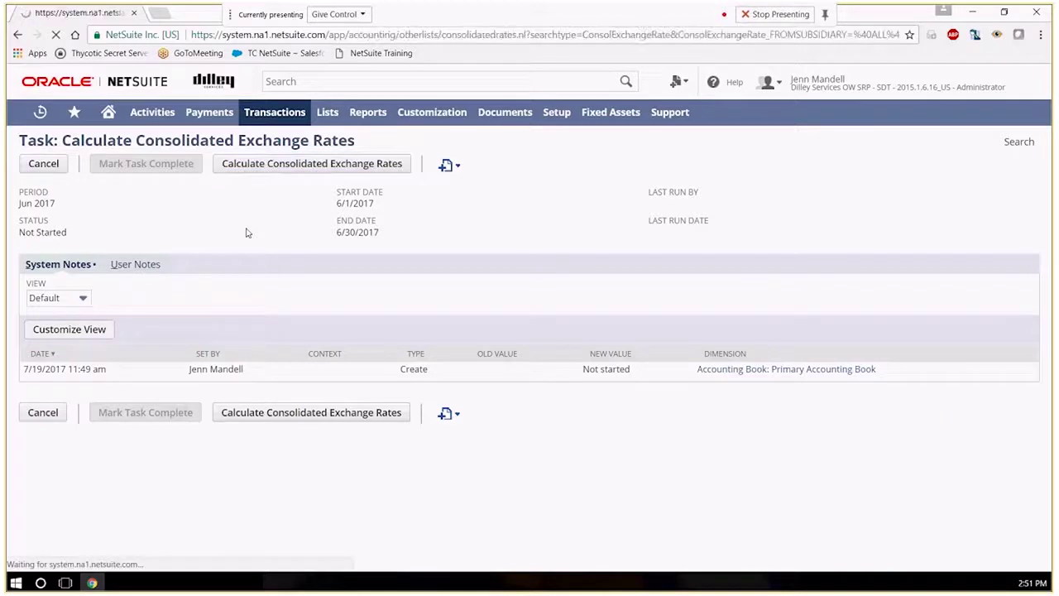
left_click(157, 168)
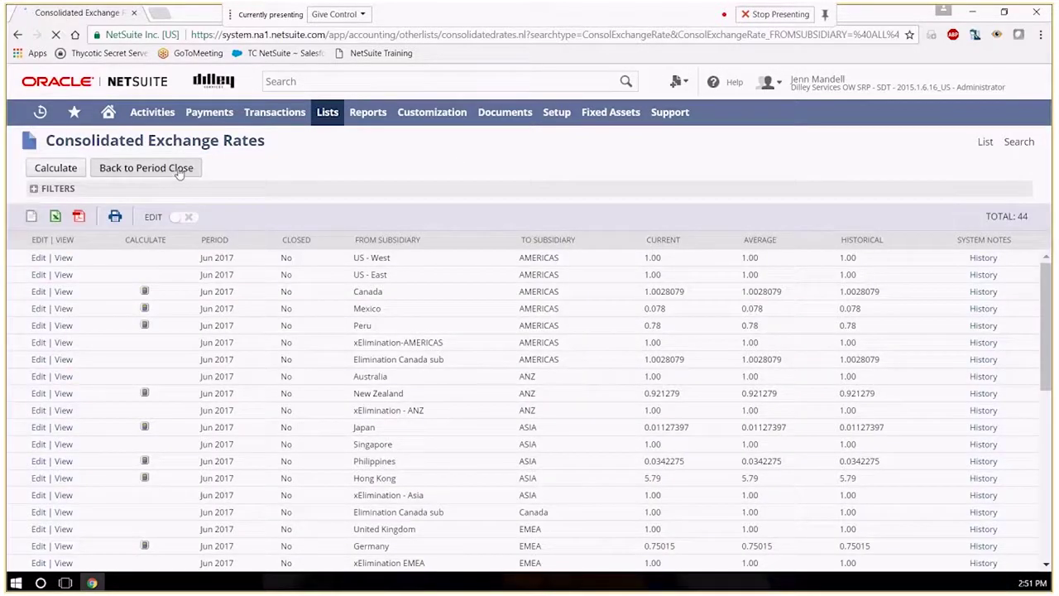
left_click(158, 169)
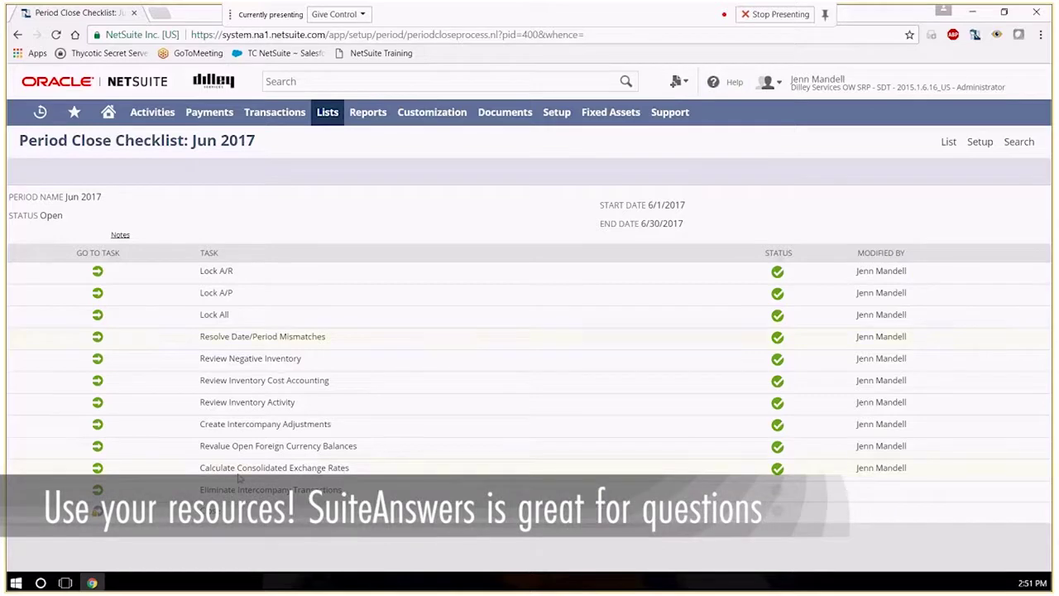
Visit the Eliminate Intercompany Transactions page and return to its task
left_click_drag(354, 472, 214, 474)
left_click(378, 274)
left_click(98, 490)
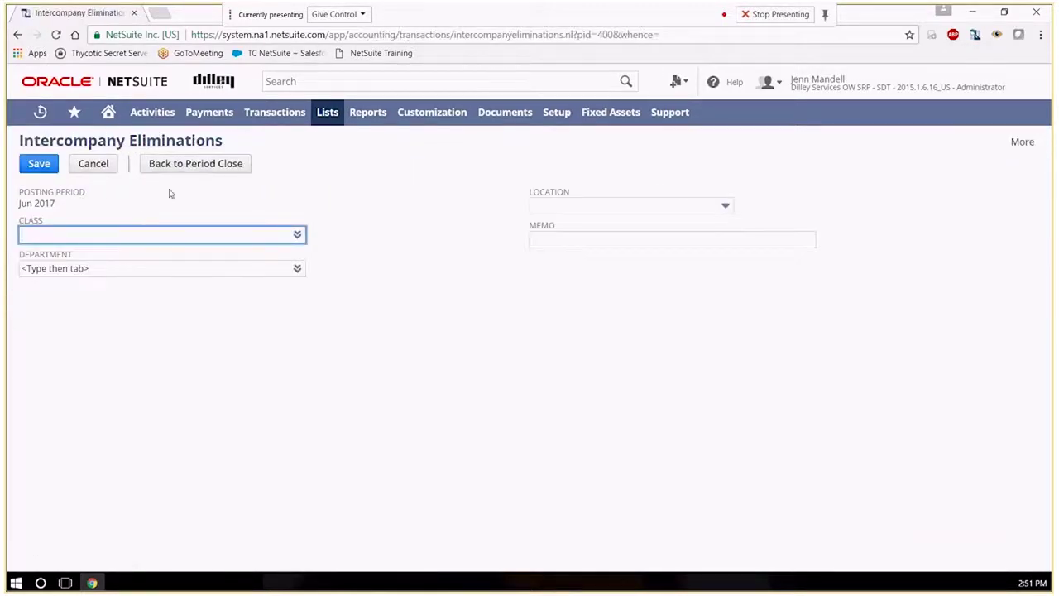
left_click(189, 173)
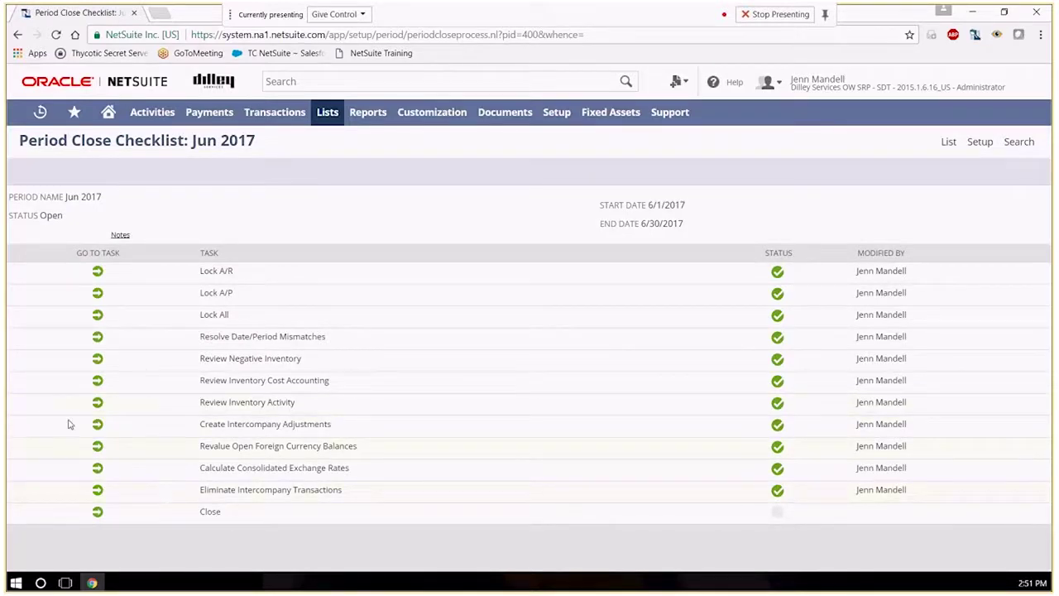
Run Close Period from the Jun 2017 Close task
left_click(97, 510)
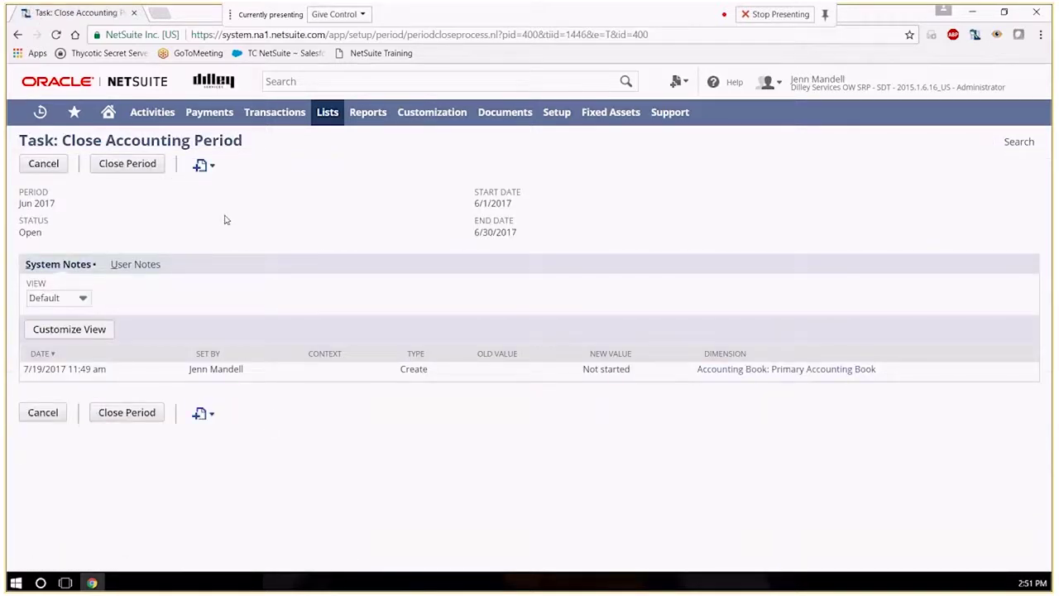
left_click(132, 164)
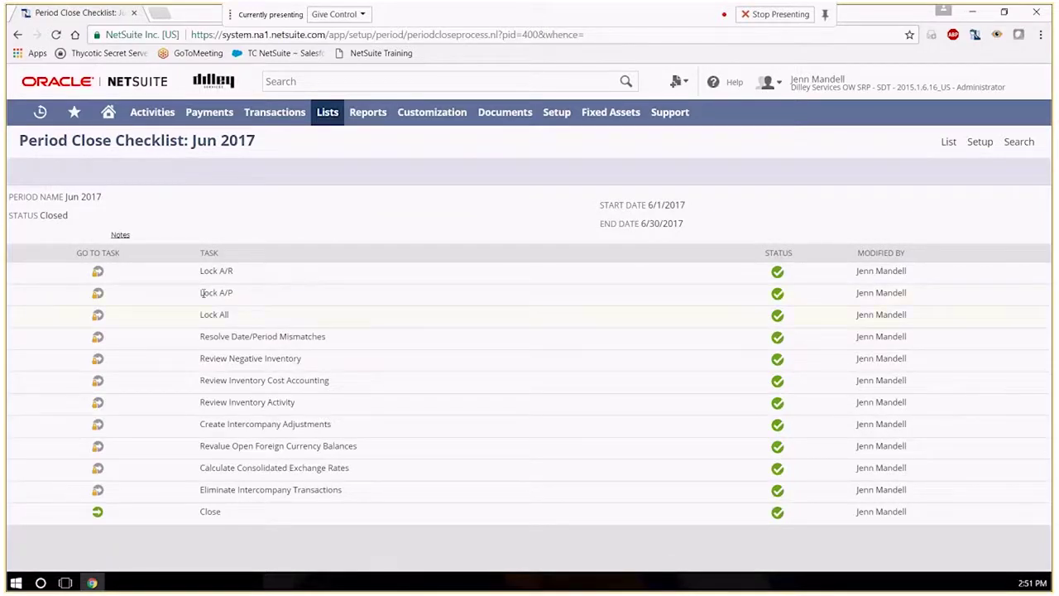
Reopen Jun 2017 with the justification 'Training' and confirm the prompt
left_click(97, 513)
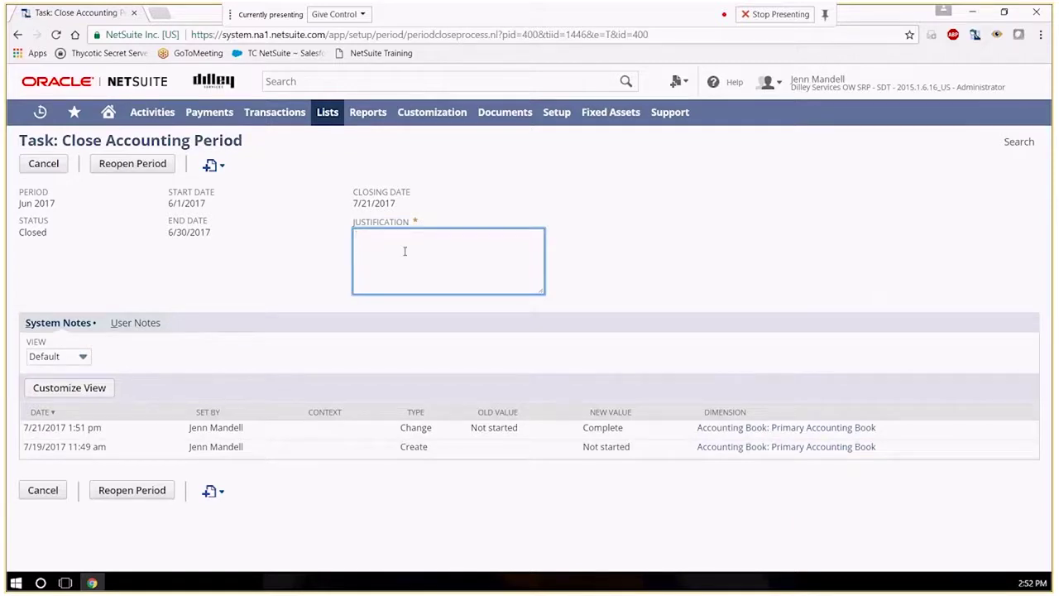
type("Training")
left_click(132, 163)
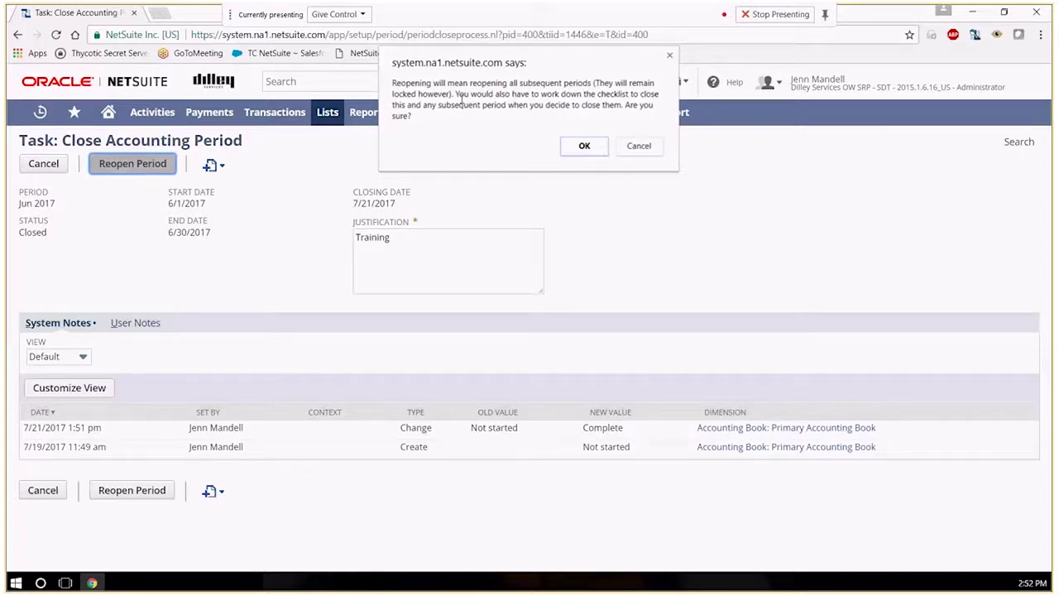
left_click(585, 145)
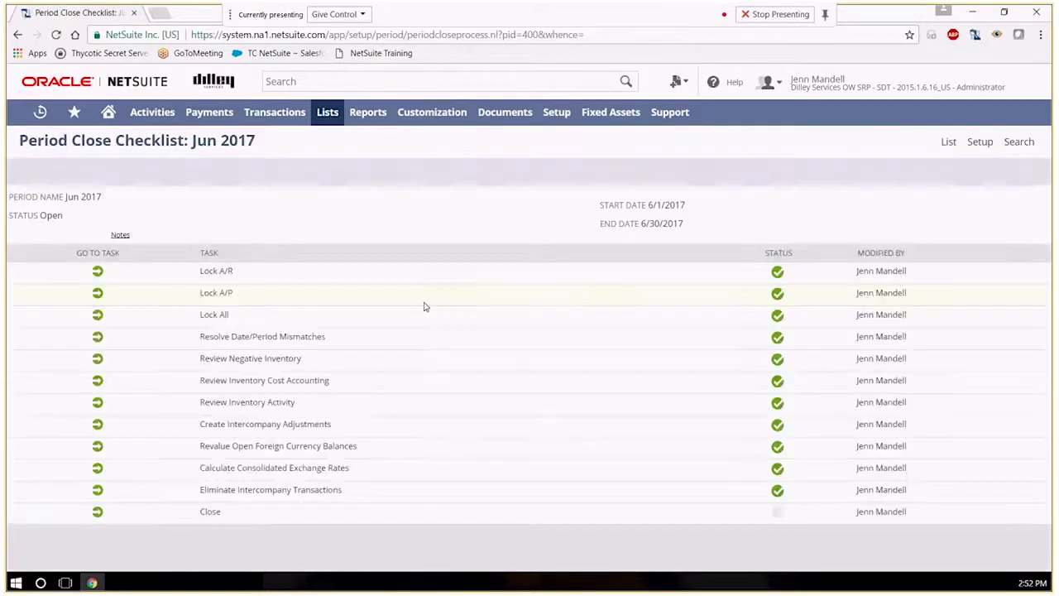
left_click(120, 235)
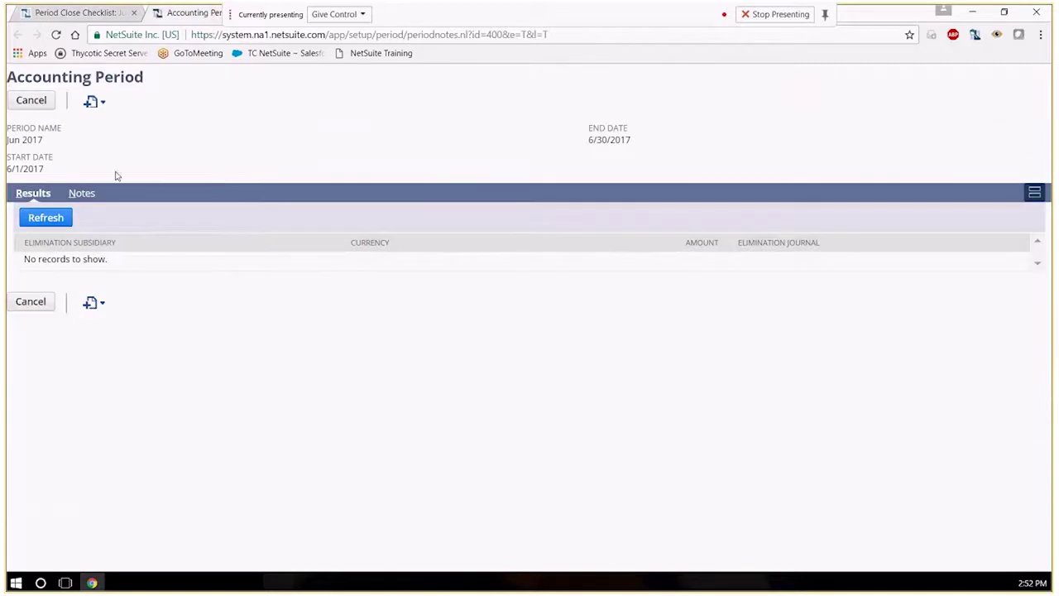
left_click(86, 197)
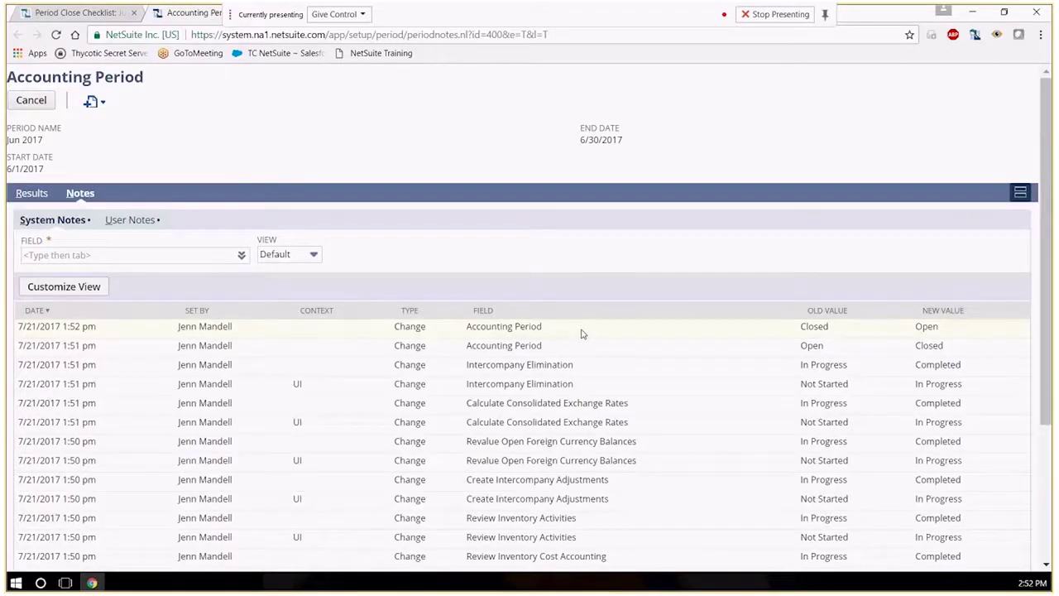
scroll(702, 428, "down", 2)
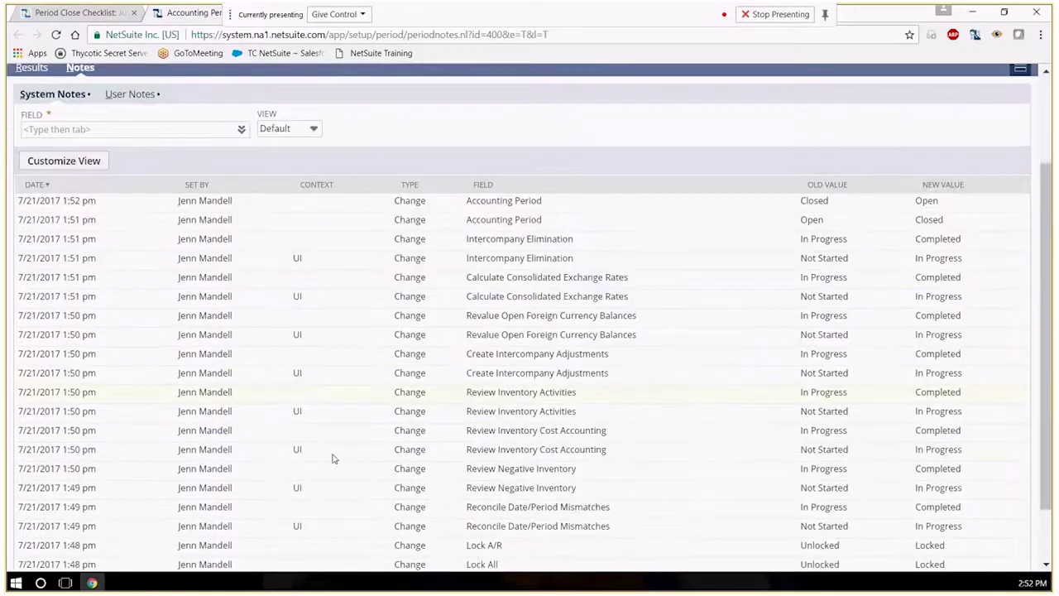
scroll(334, 459, "down", 1)
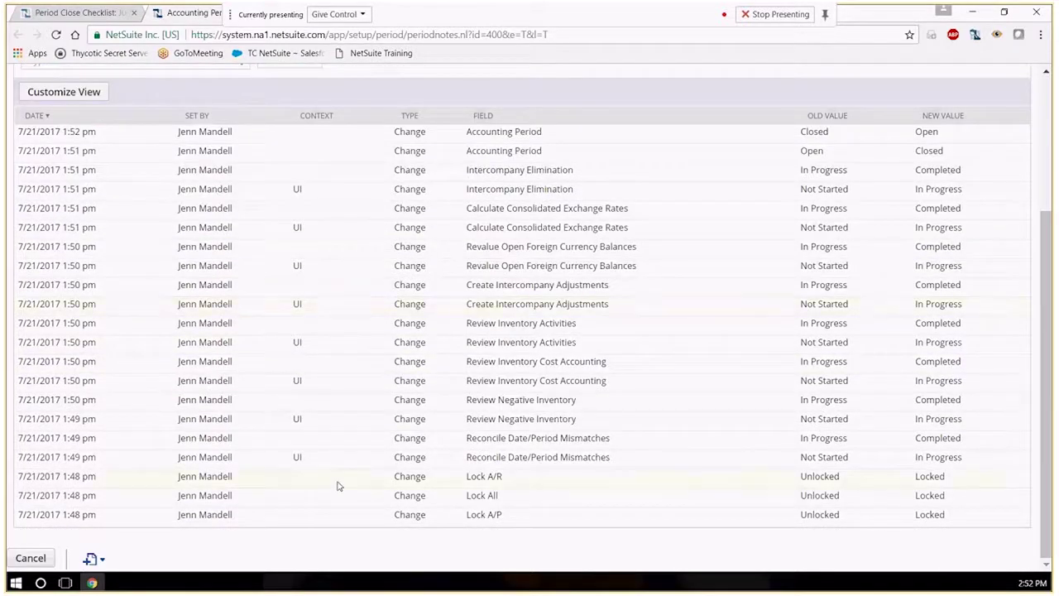
scroll(366, 428, "up", 2)
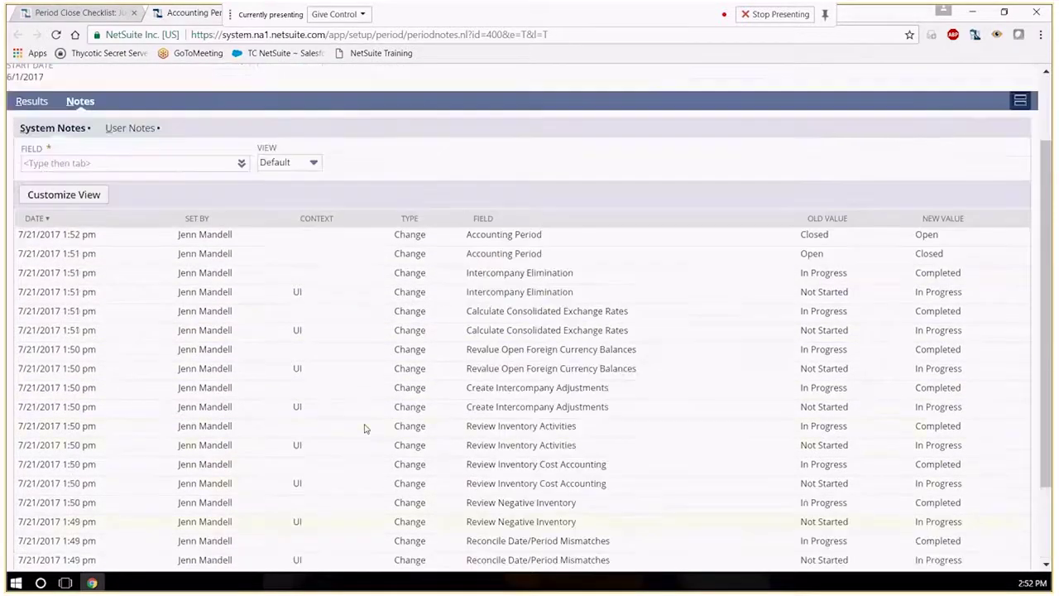
scroll(365, 428, "up", 2)
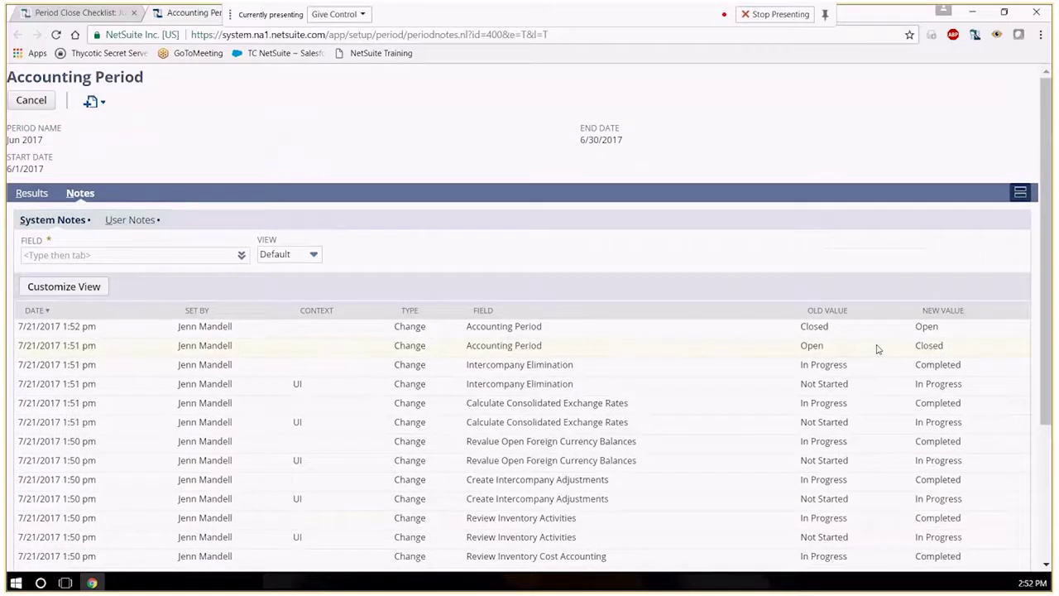
left_click(139, 221)
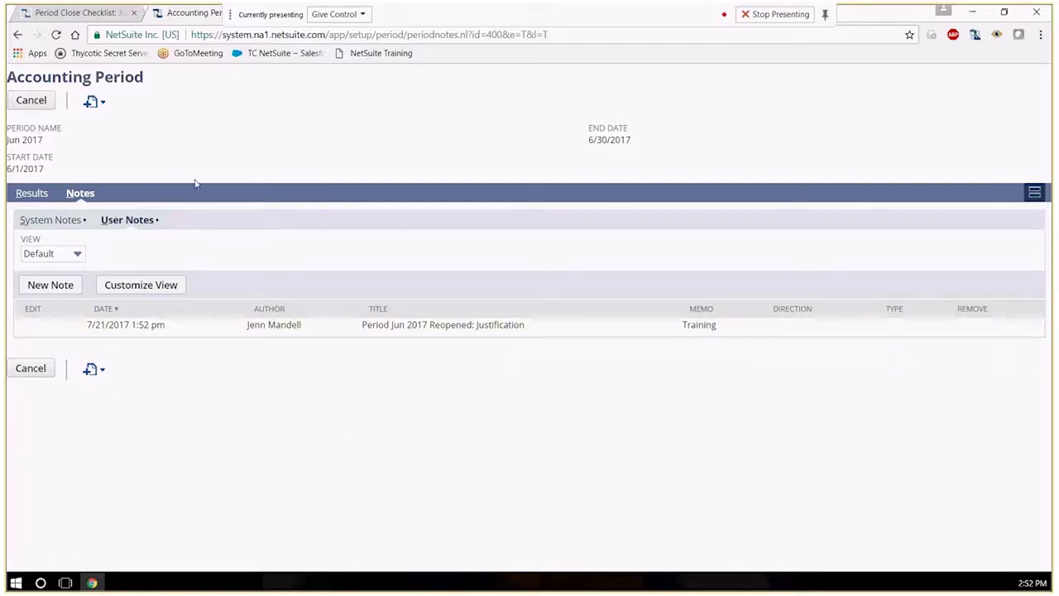
left_click(34, 100)
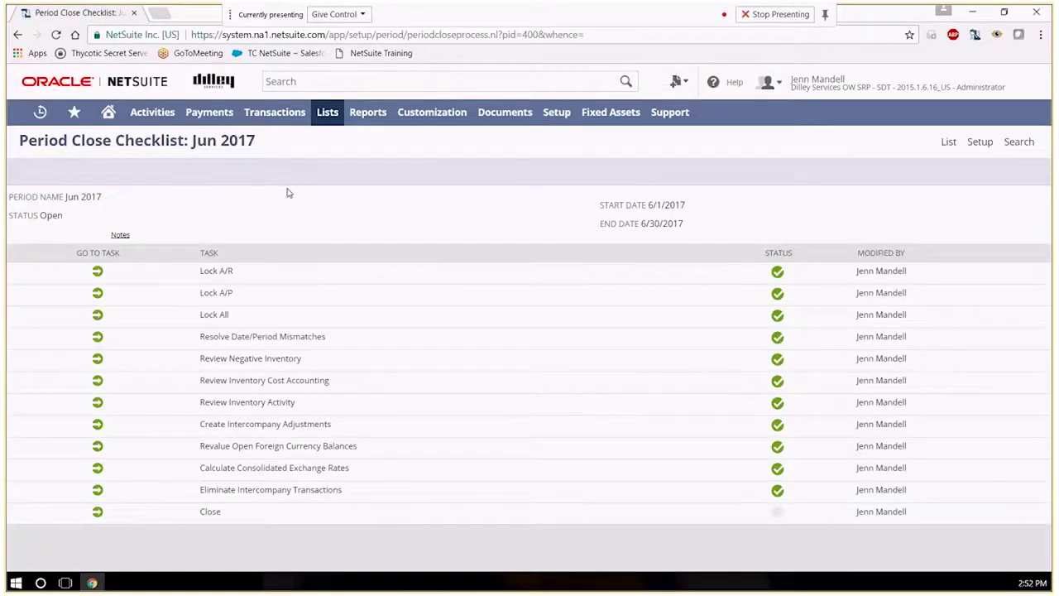
Close Jun 2017 again and check its locked status in the accounting periods list
left_click(97, 513)
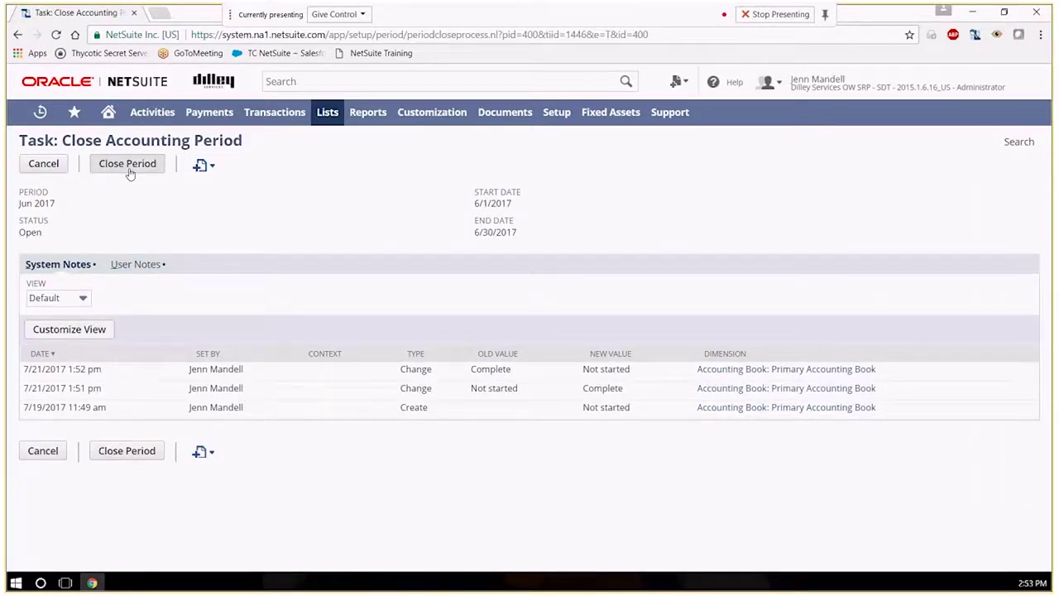
left_click(128, 170)
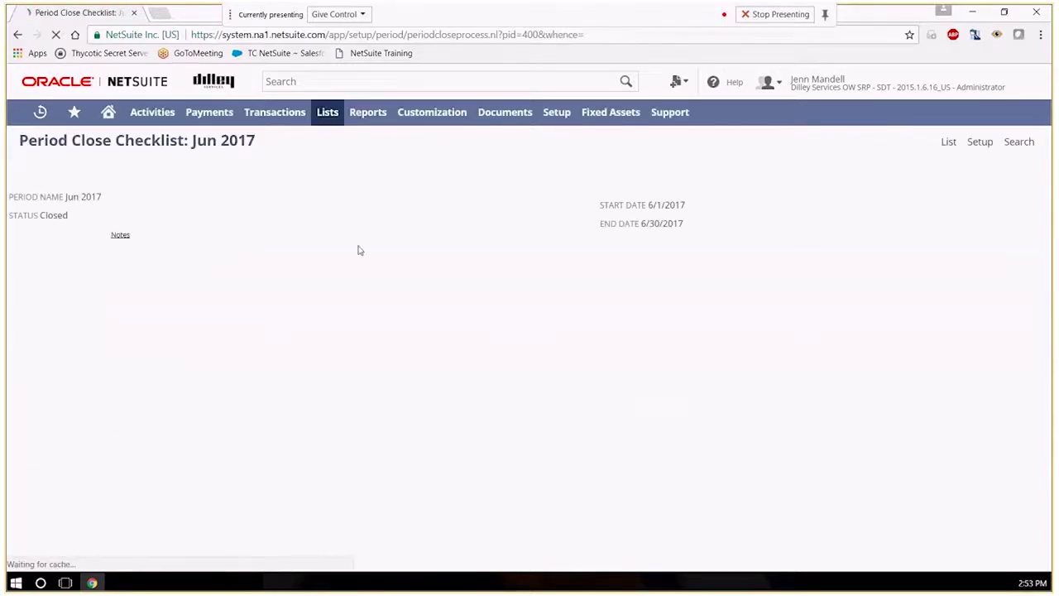
left_click(950, 143)
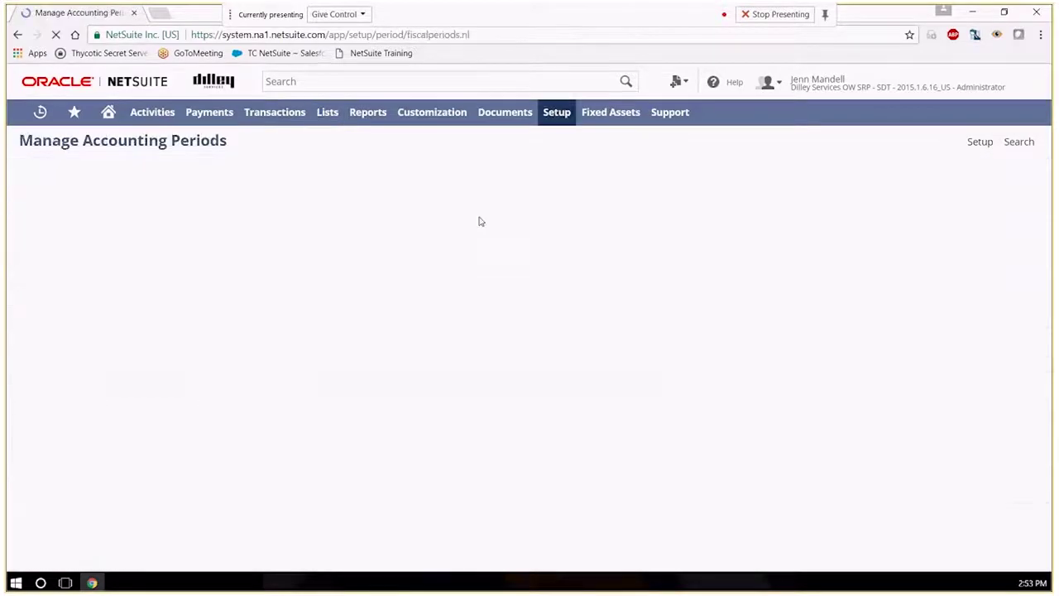
scroll(387, 434, "down", 10)
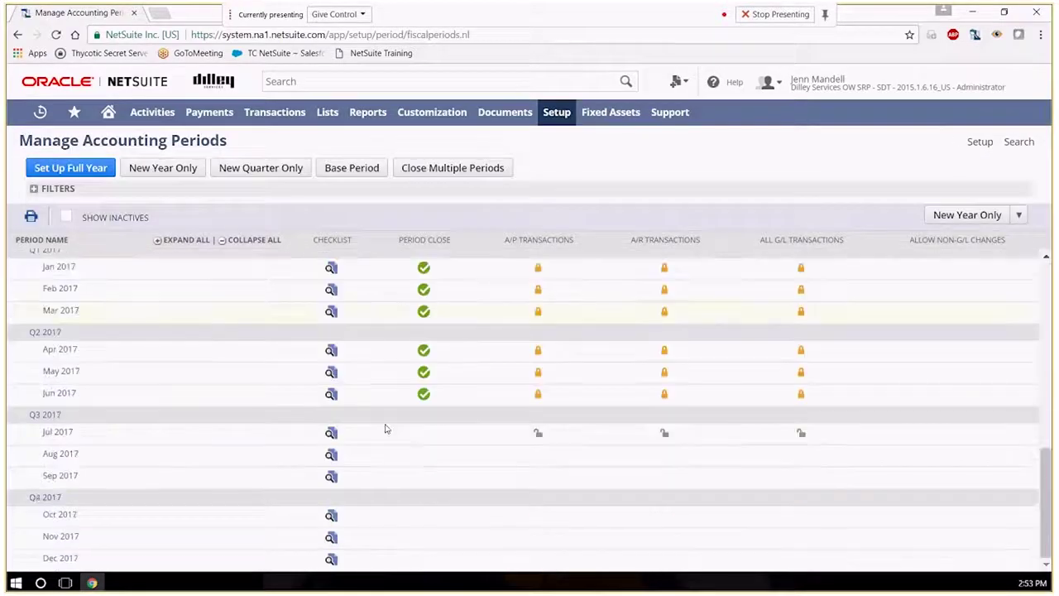